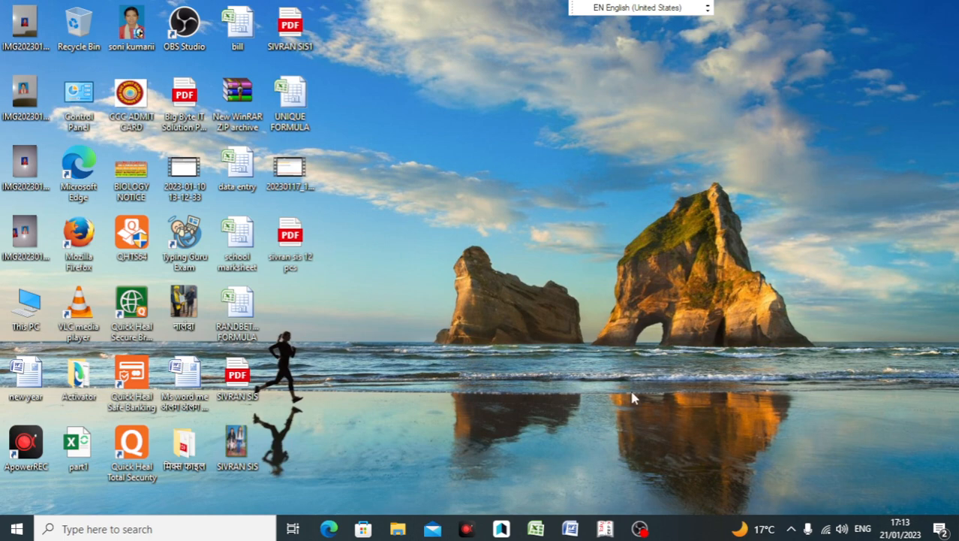
Step: Bring up the Word notes listing the Dell laptop purchase and payment tasks
click(571, 529)
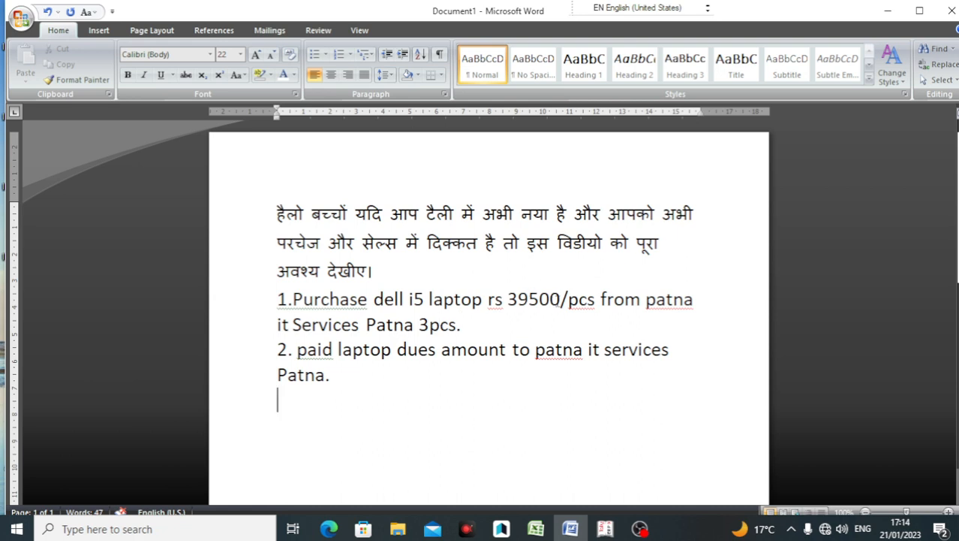
Step: Review the rs 39500 laptop price and purchase task in the notes, then return to Tally
drag(560, 300, 488, 300)
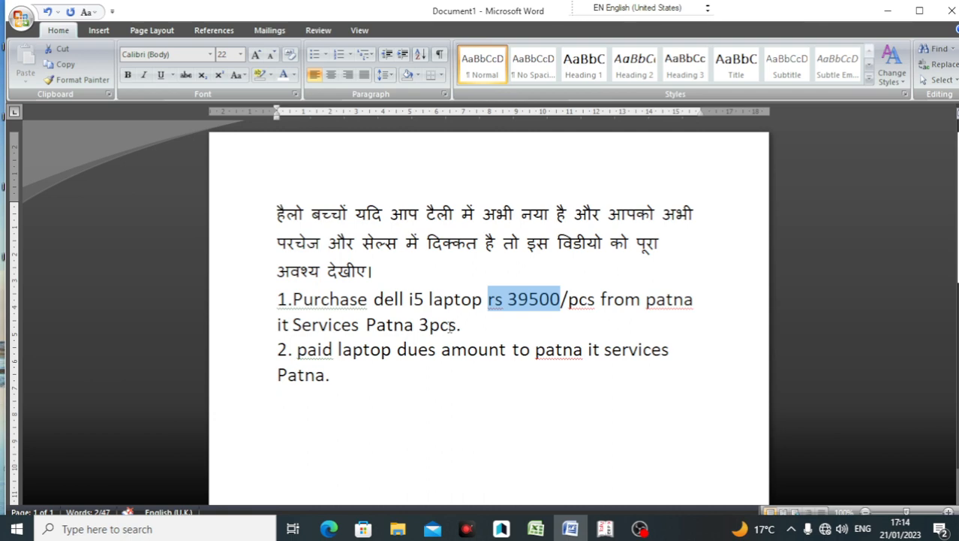
click(466, 326)
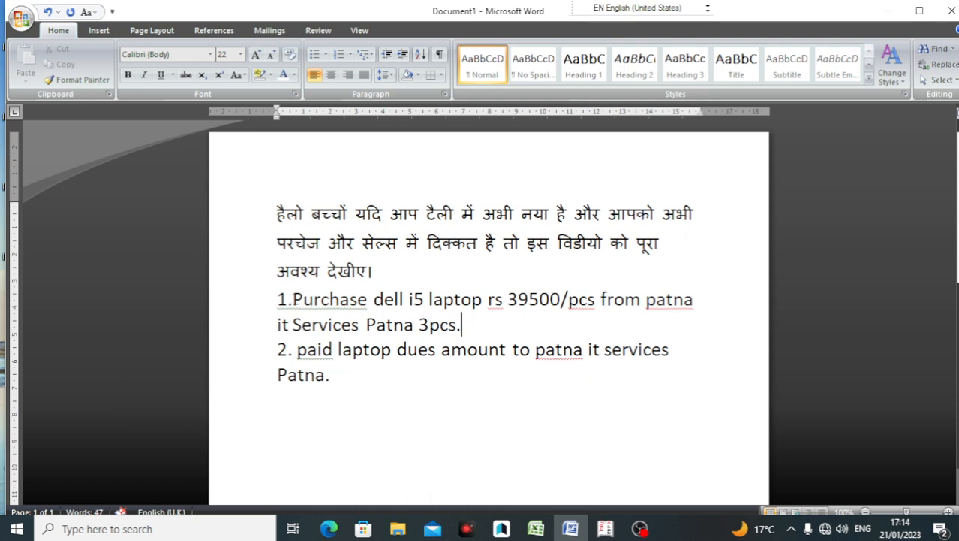
drag(292, 299, 548, 399)
click(333, 349)
click(605, 529)
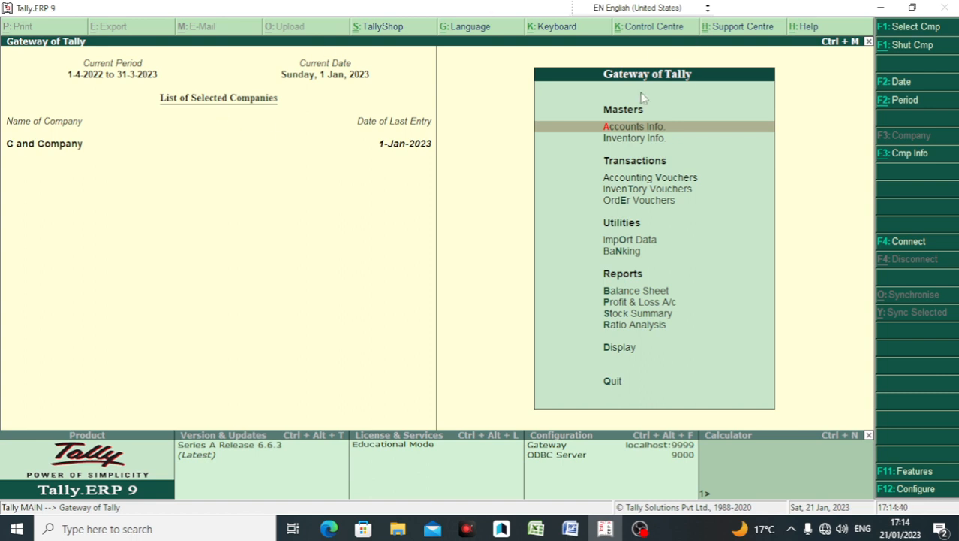
Step: Start a new Purchase voucher (No. 17) from Accounting Vouchers
click(642, 178)
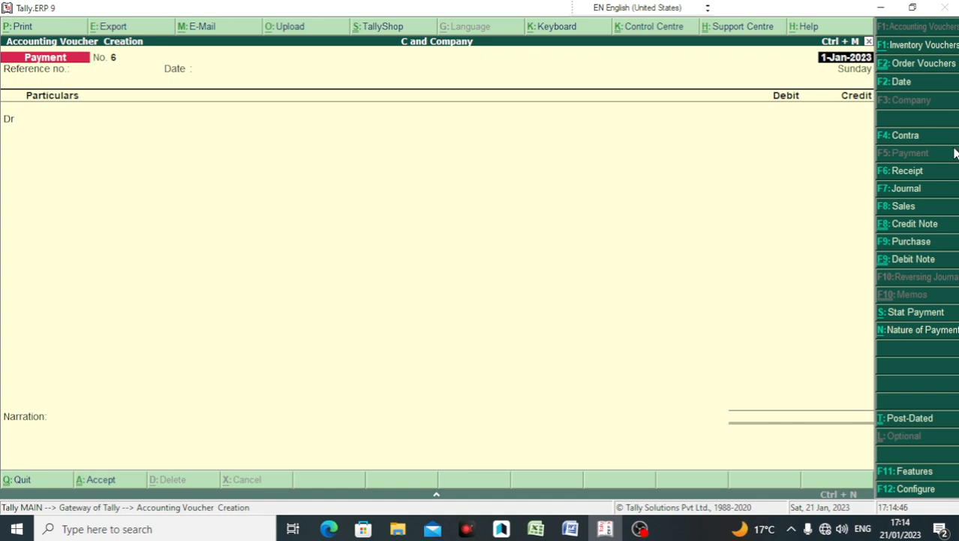
click(920, 242)
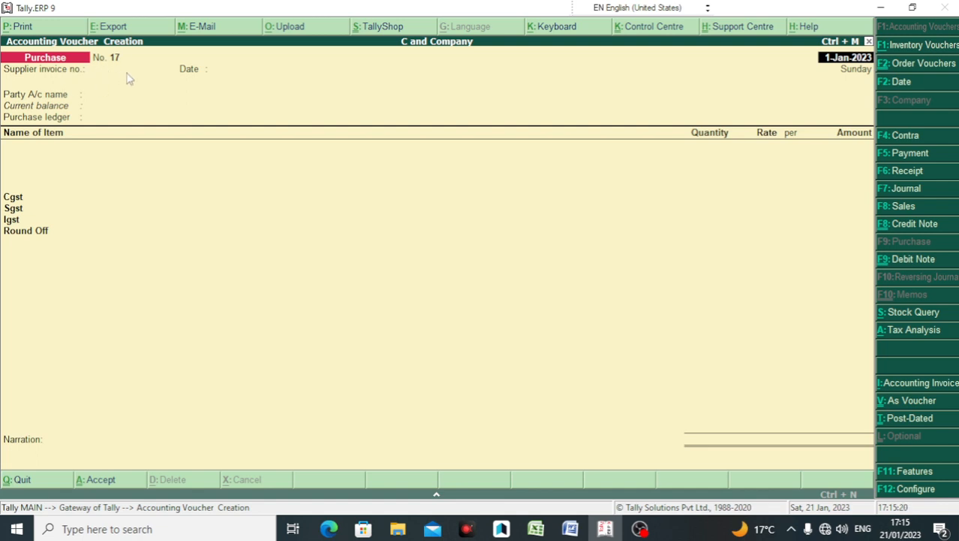
Step: Enter ppt010 as the supplier invoice number
key(Return)
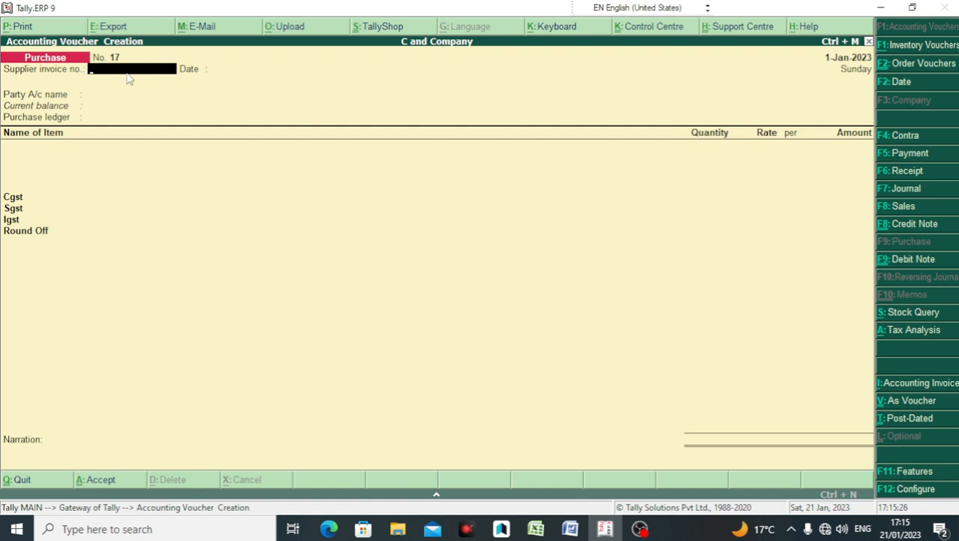
text(ppt010)
key(Return)
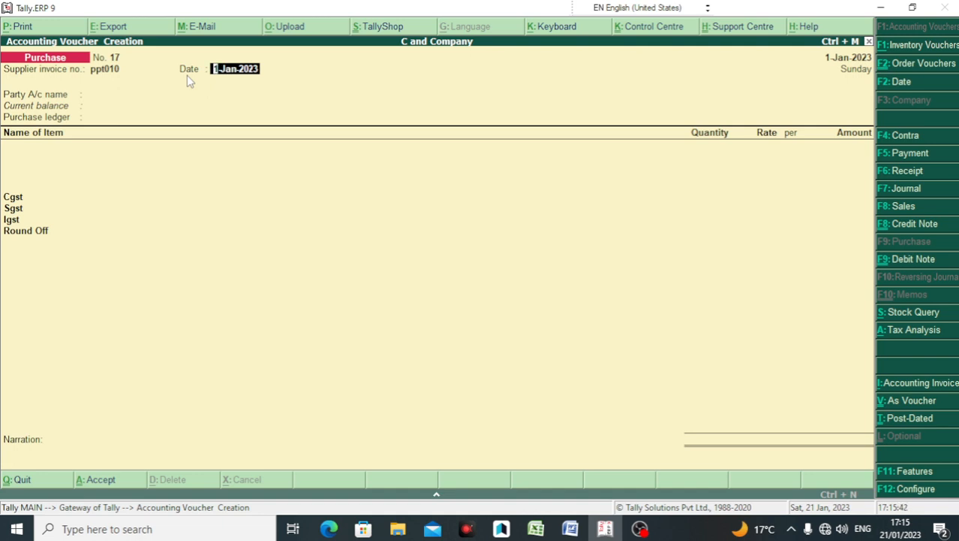
Step: Change the voucher date to 1-2-2023 and move on to the party account
key(F2)
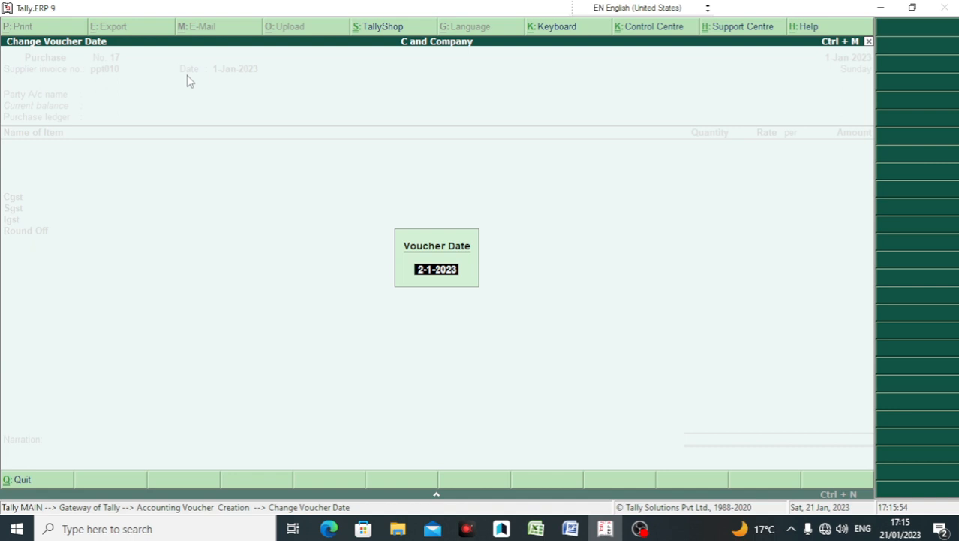
text(1-2-2023)
key(Return)
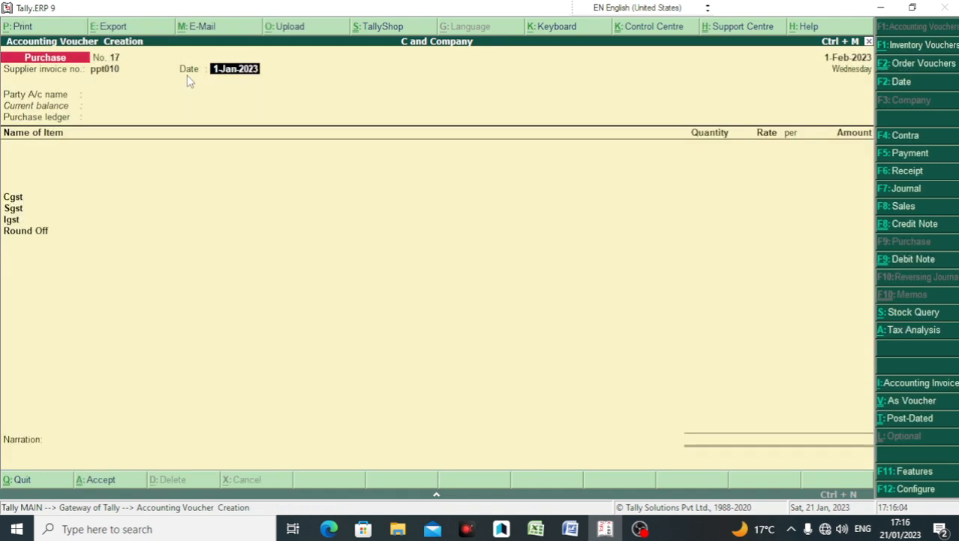
key(alt+F2)
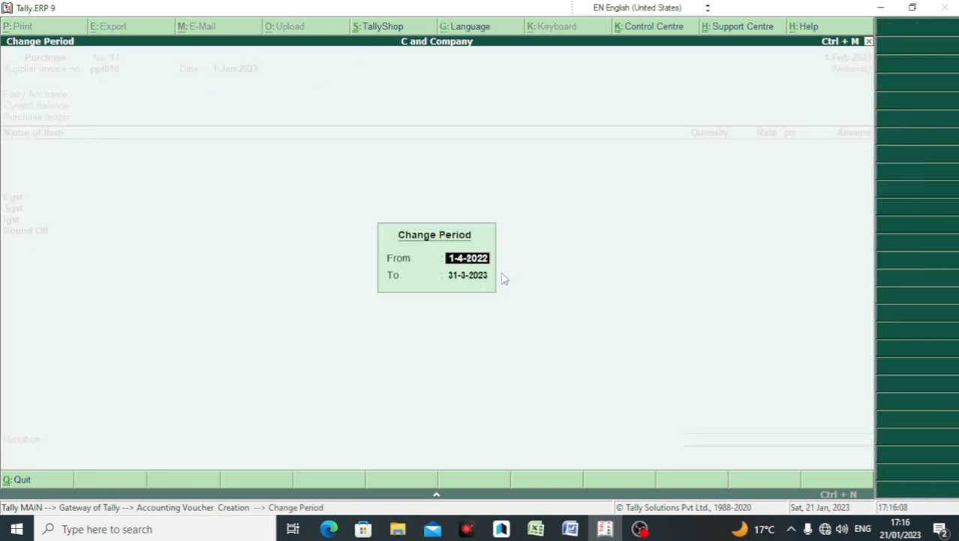
key(BackSpace)
key(Escape)
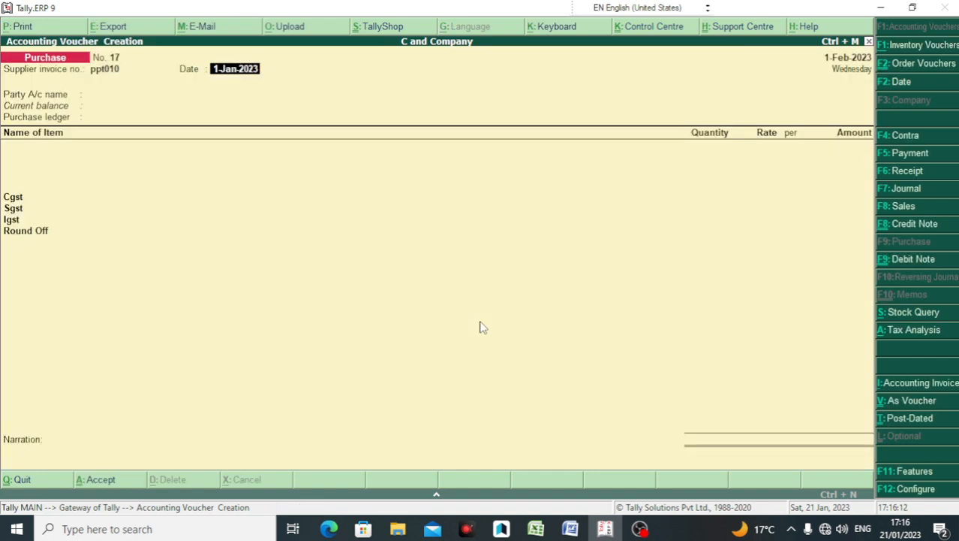
key(Return)
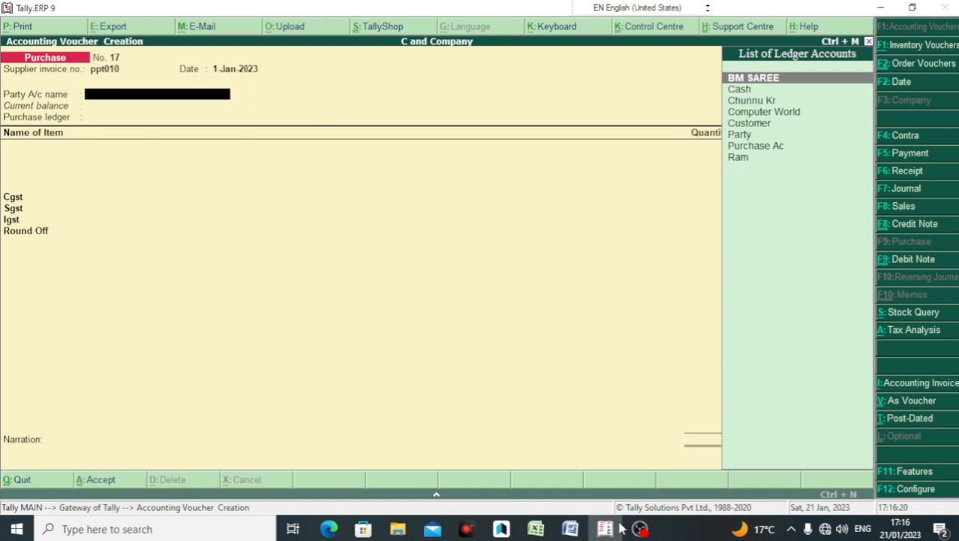
Step: Create a new party ledger named 'Patna It SERVICES PATNA', typing SUN for its group
click(578, 530)
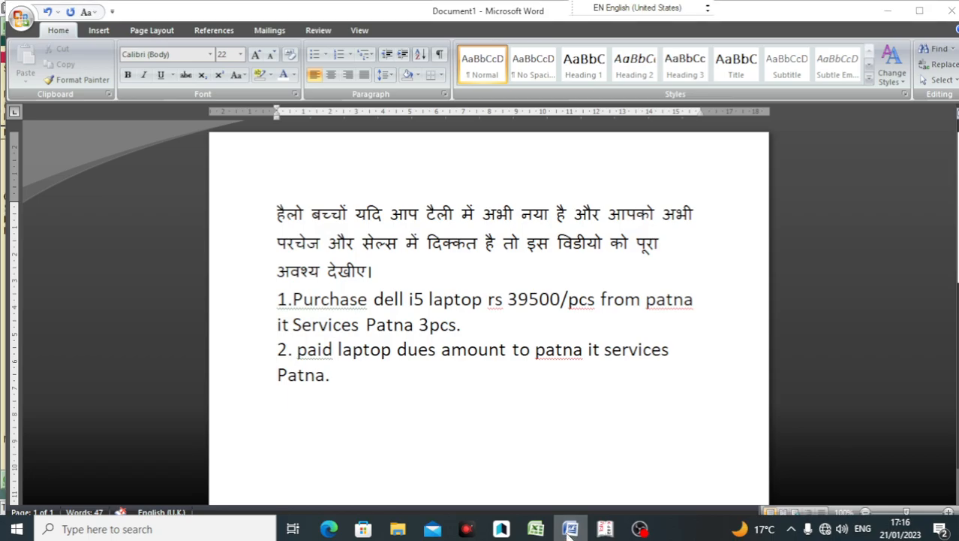
click(605, 529)
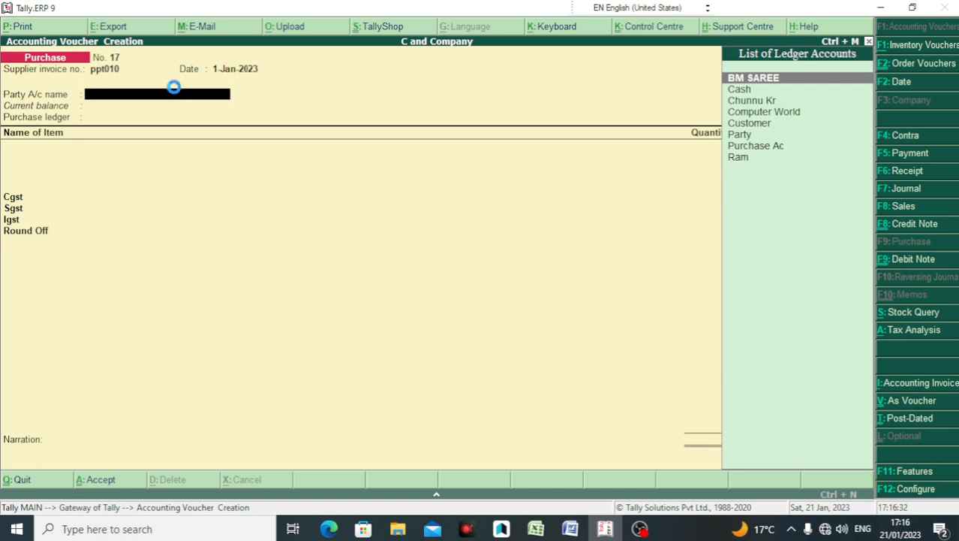
key(alt+c)
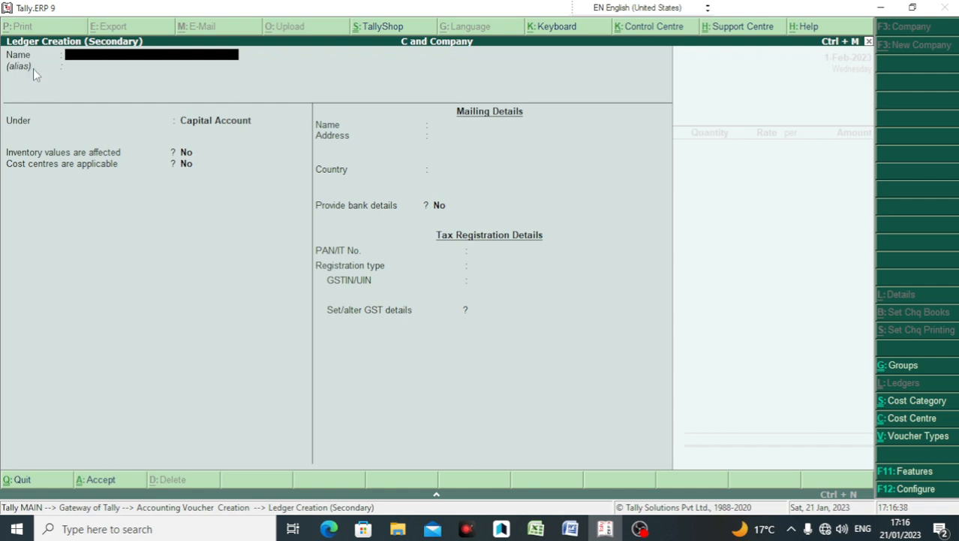
text(Patna It SERCI)
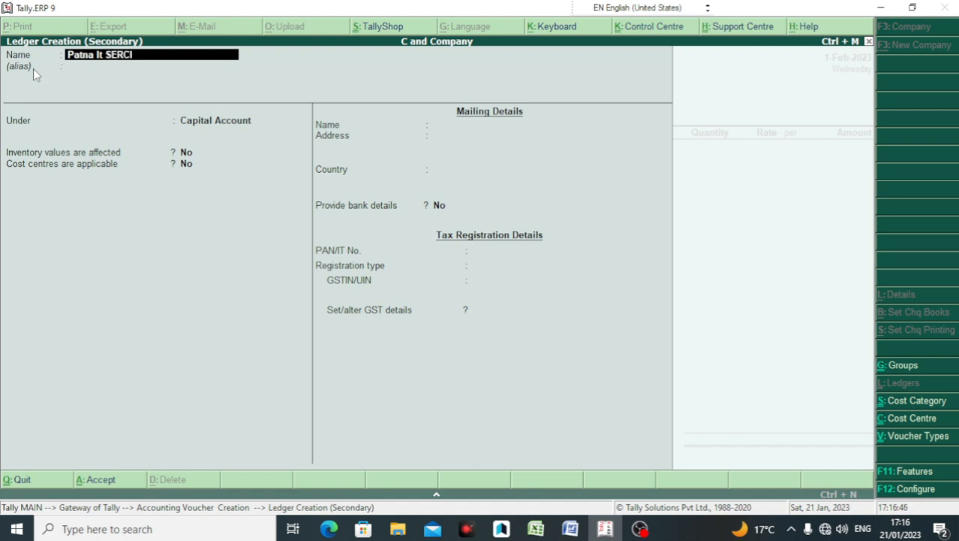
key(BackSpace)
key(BackSpace)
text(VICES PATNA)
key(Return)
key(Return)
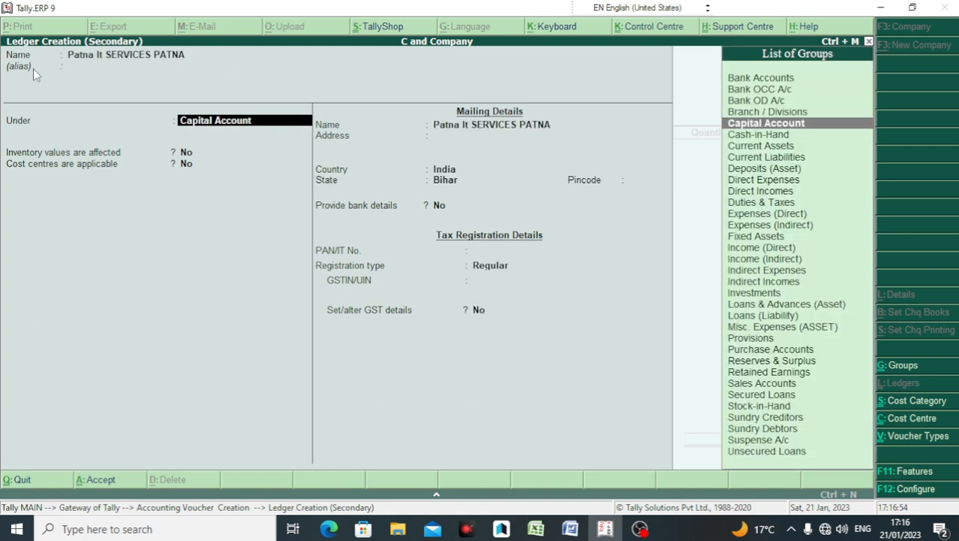
text(SUN)
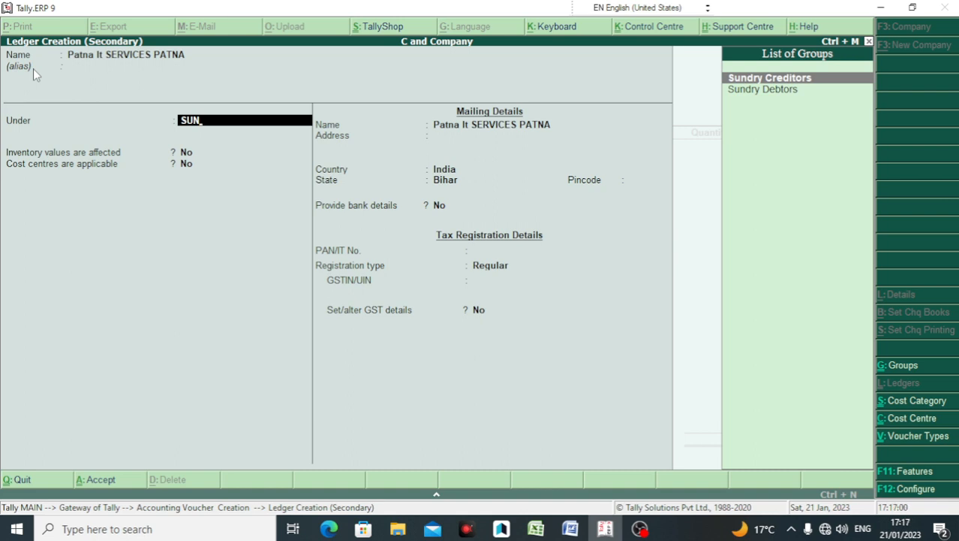
Step: Put the ledger under Sundry Creditors with bill-by-bill balances on, and choose to provide bank details
key(Return)
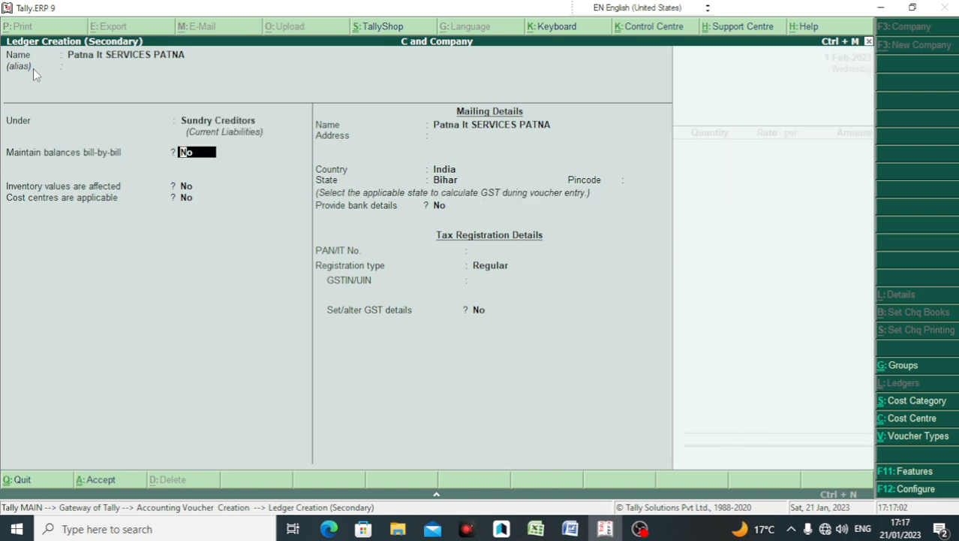
key(Return)
key(Return)
key(Return)
key(Return)
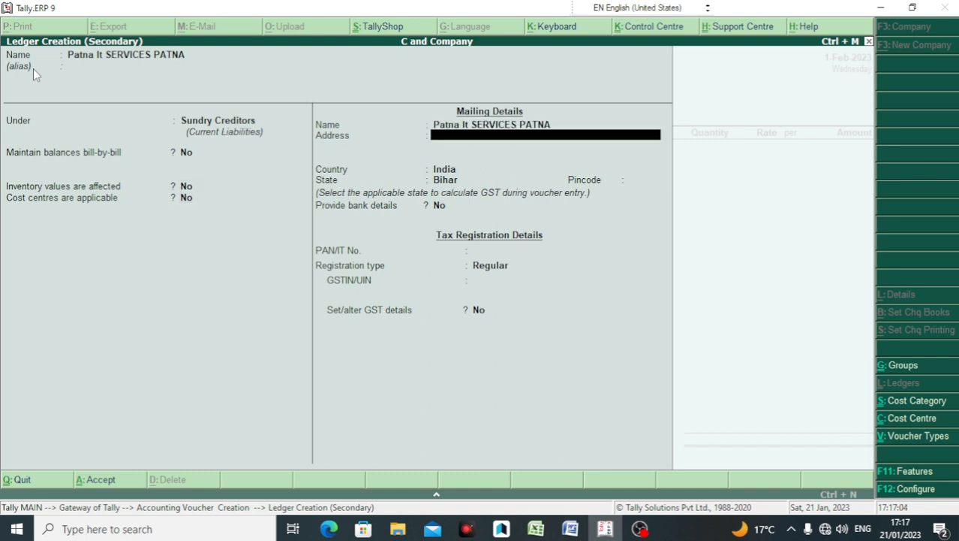
key(Return)
key(Return)
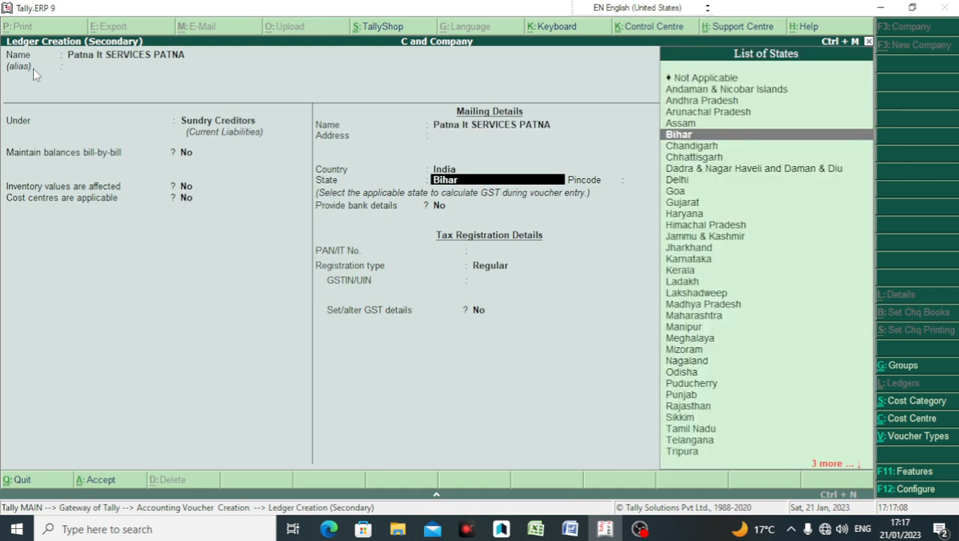
key(BackSpace)
key(BackSpace)
key(BackSpace)
key(BackSpace)
key(BackSpace)
key(BackSpace)
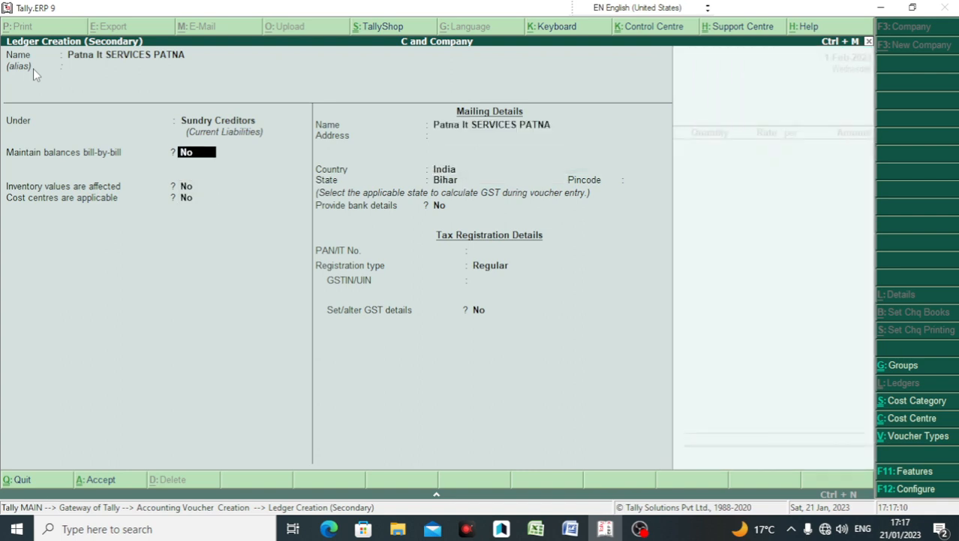
text(y)
key(Return)
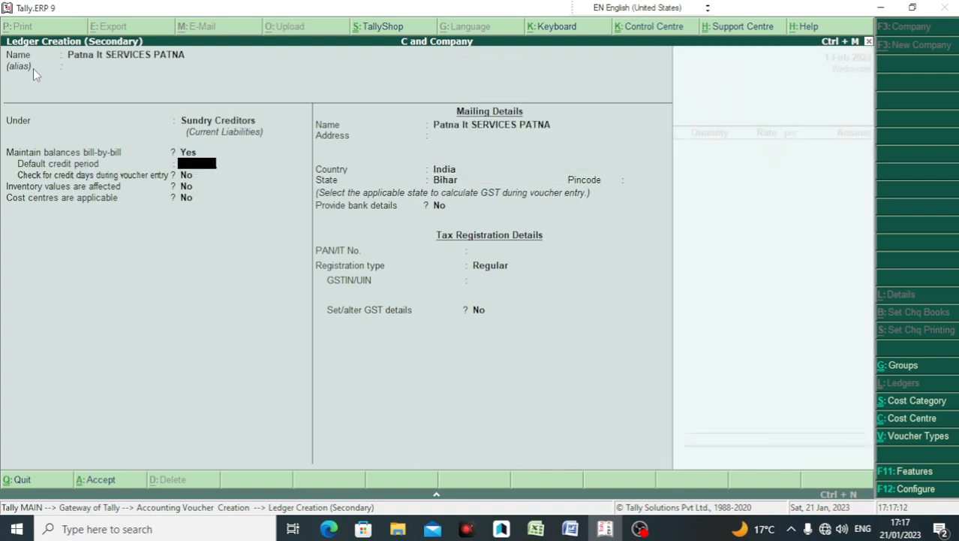
key(Return)
key(Return)
key(Return)
key(Return)
key(Return)
key(Return)
key(Return)
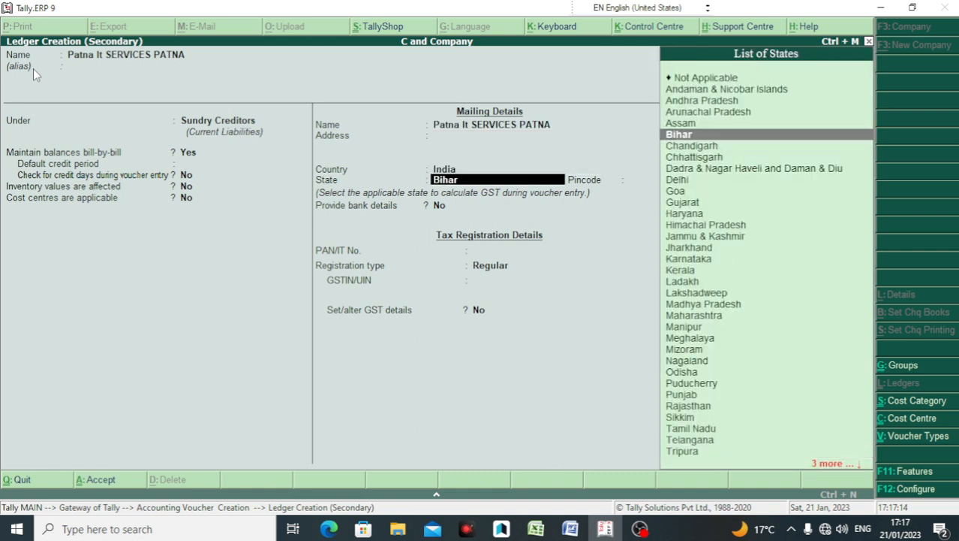
key(Return)
key(Return)
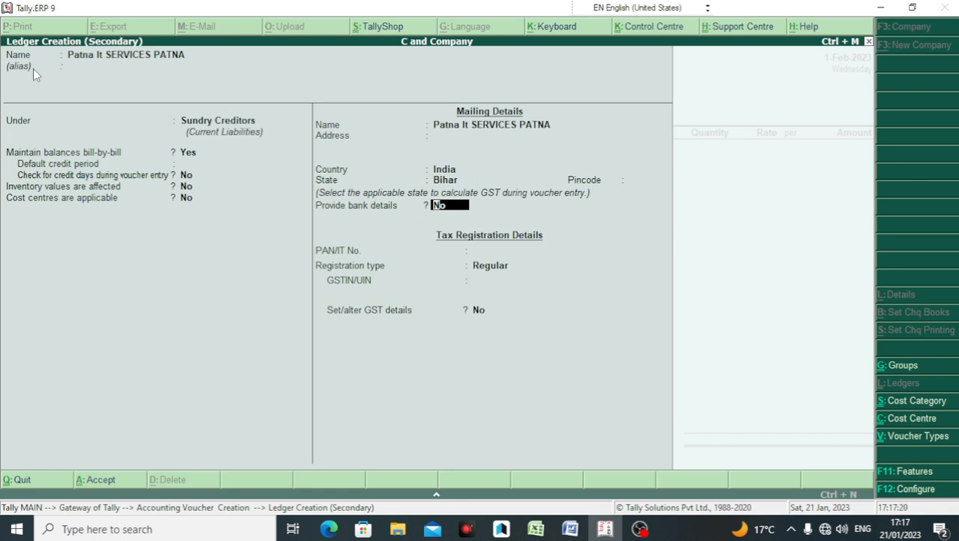
text(Y)
key(Return)
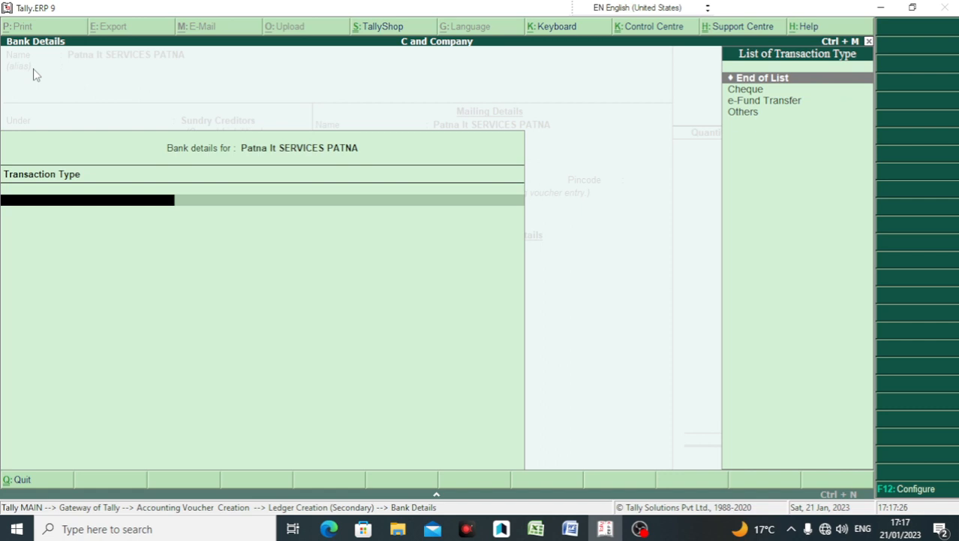
Step: Choose e-Fund Transfer, enter the bank account number and IFS code SBIN10771
key(Down)
key(Down)
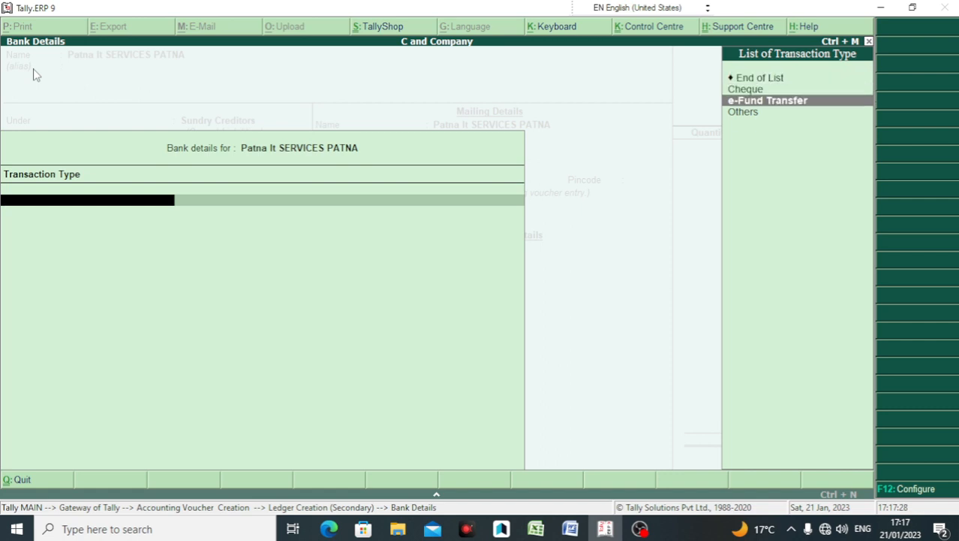
key(Return)
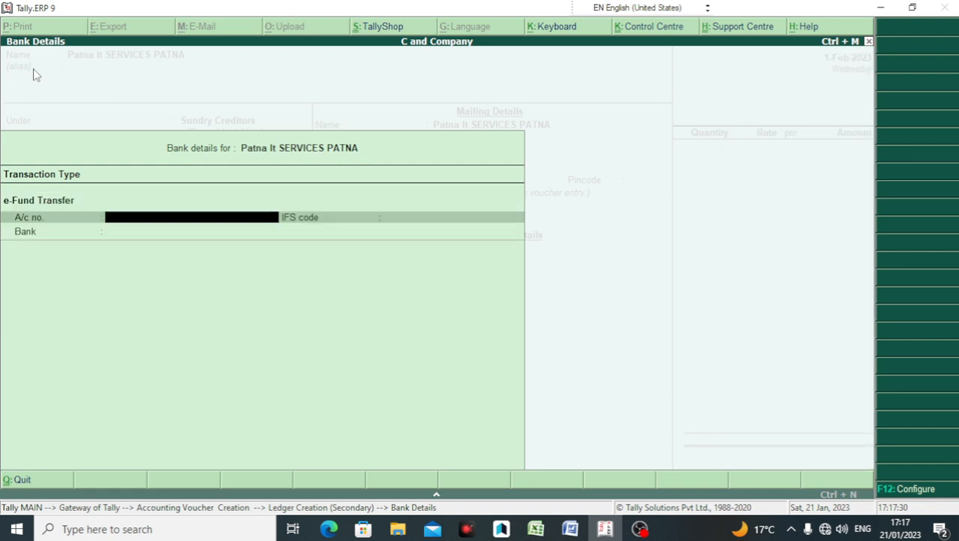
key(BackSpace)
key(BackSpace)
key(BackSpace)
key(BackSpace)
key(BackSpace)
key(BackSpace)
key(BackSpace)
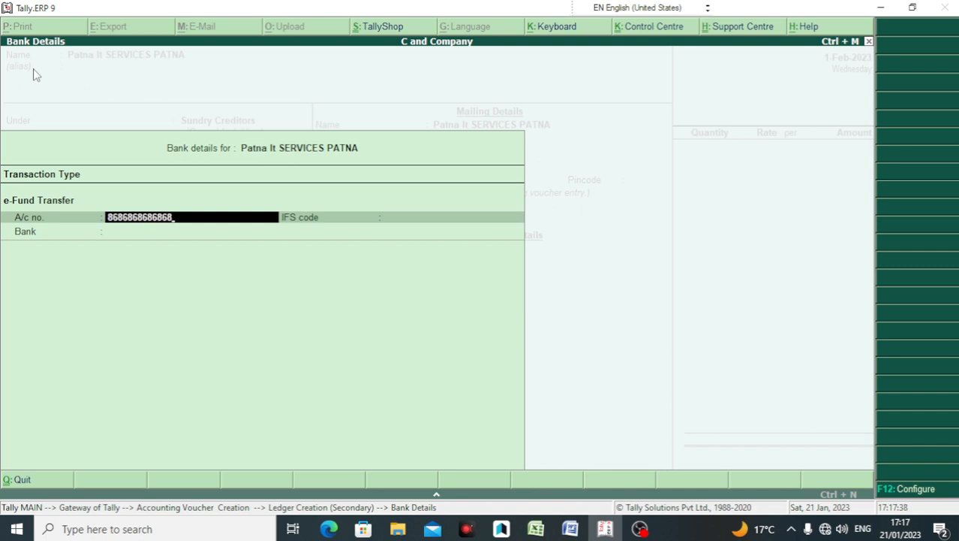
key(Return)
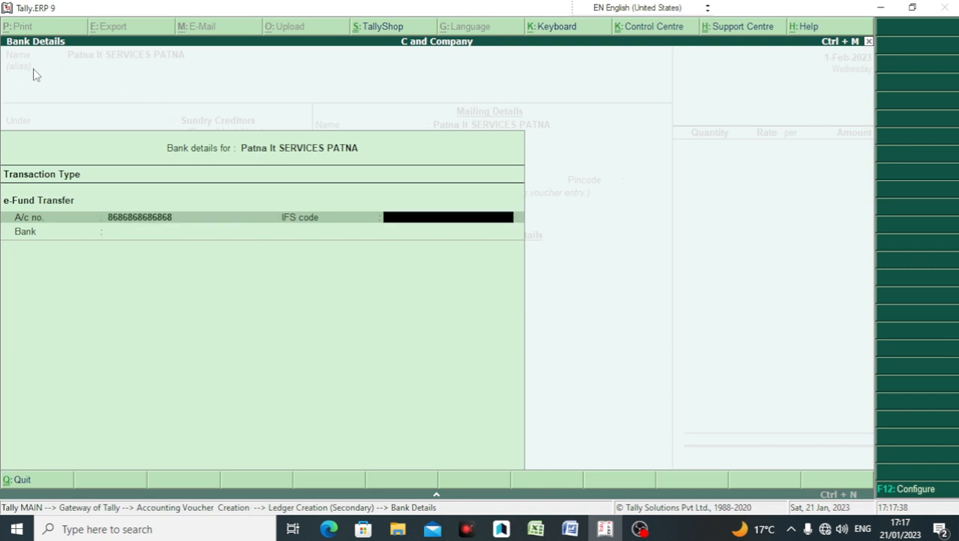
key(Return)
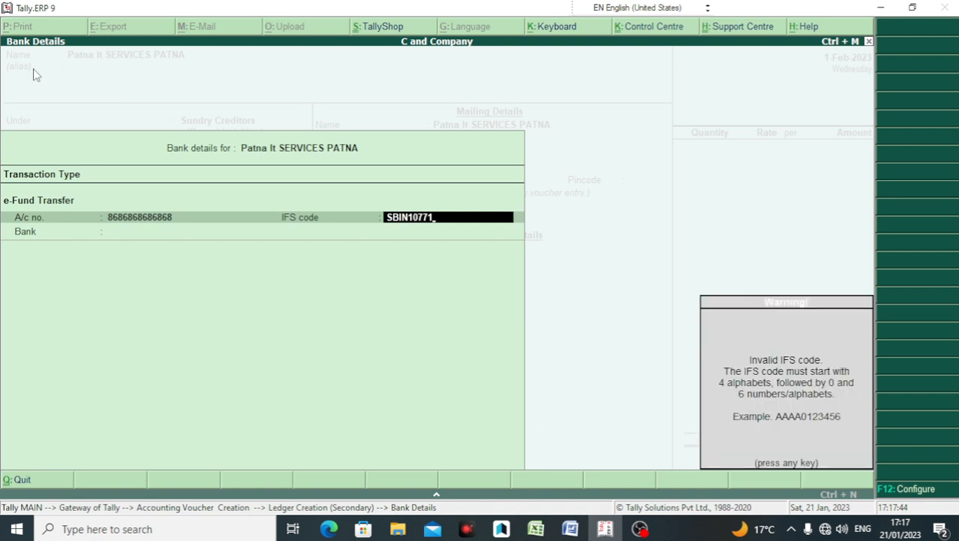
key(Return)
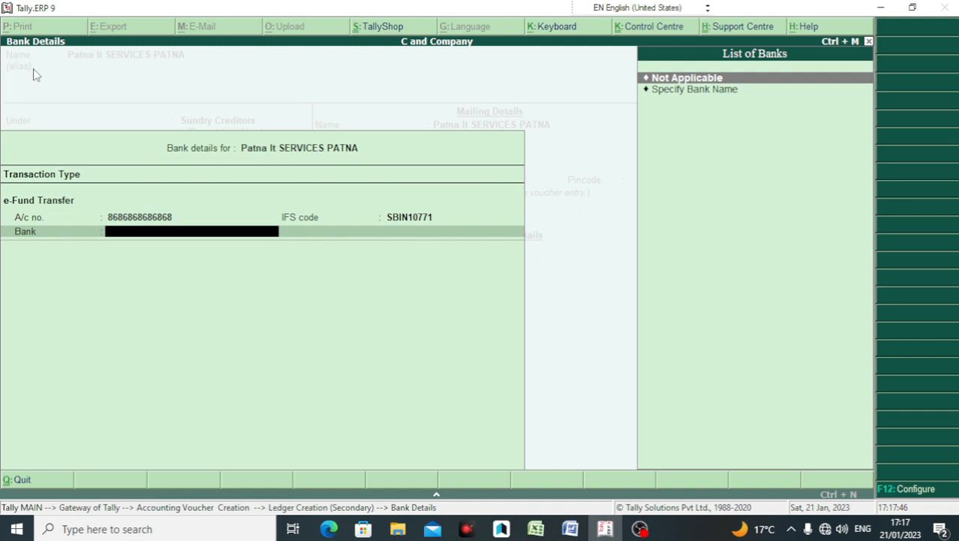
Step: Specify bank name STATE BANK OF INDIA, keep Regular registration, and save the ledger
key(Down)
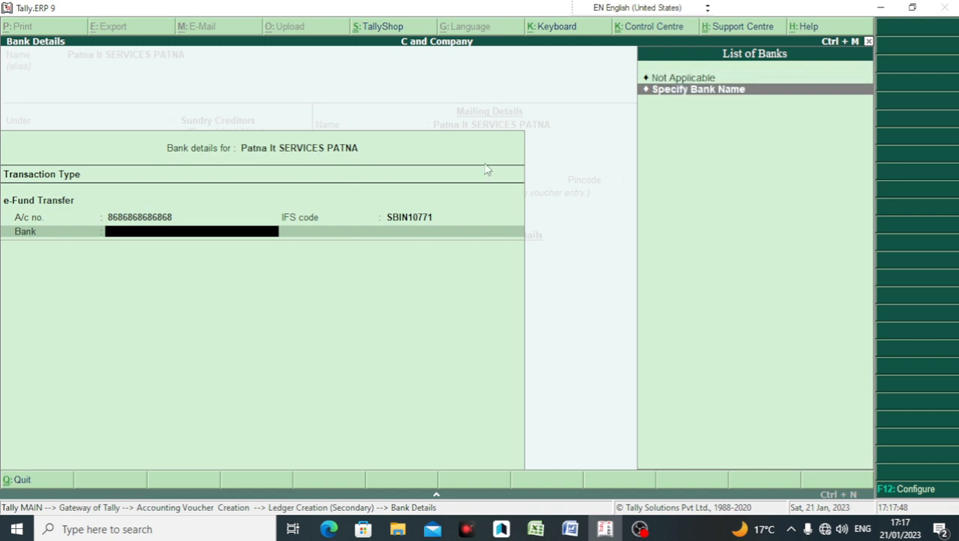
key(Return)
text(ST)
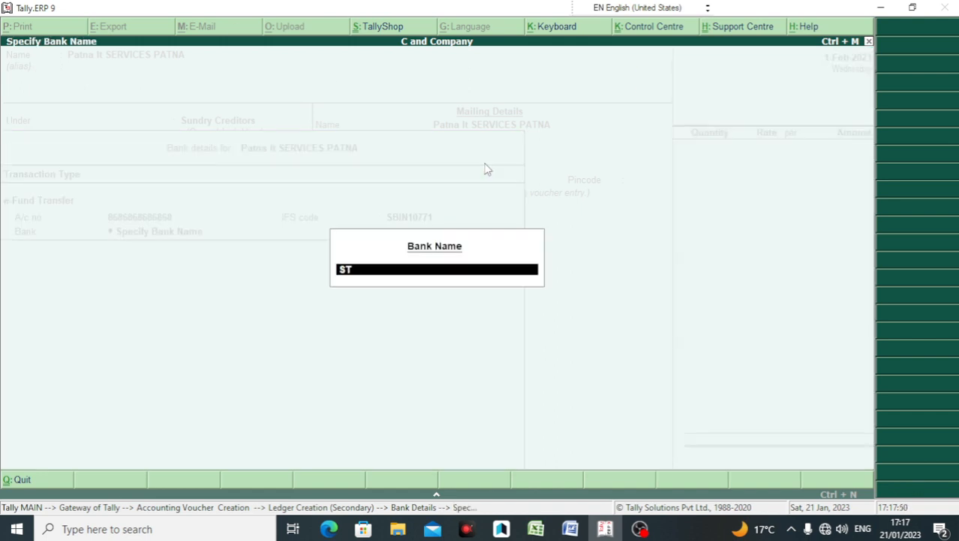
text(ATE BANK OF IN DIA)
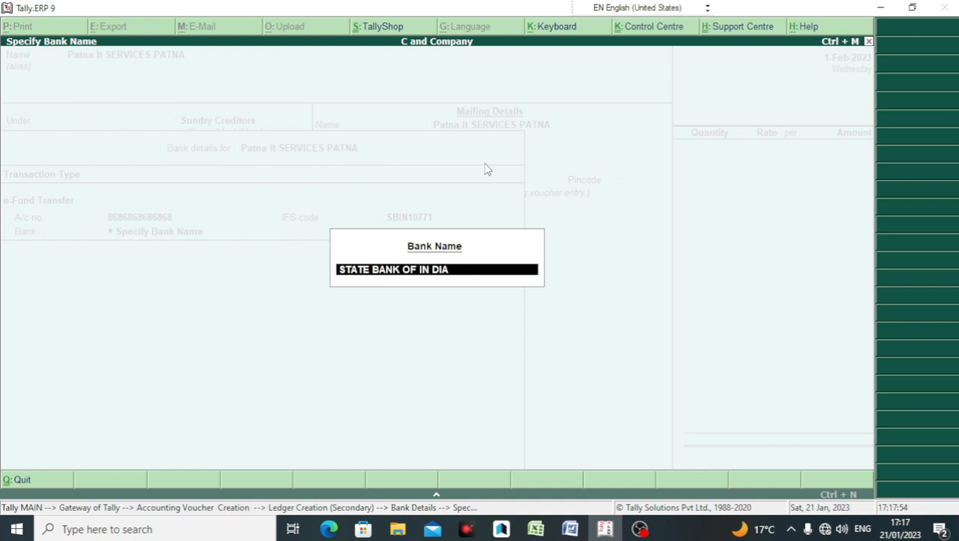
key(BackSpace)
key(BackSpace)
key(BackSpace)
text(DIA)
key(Return)
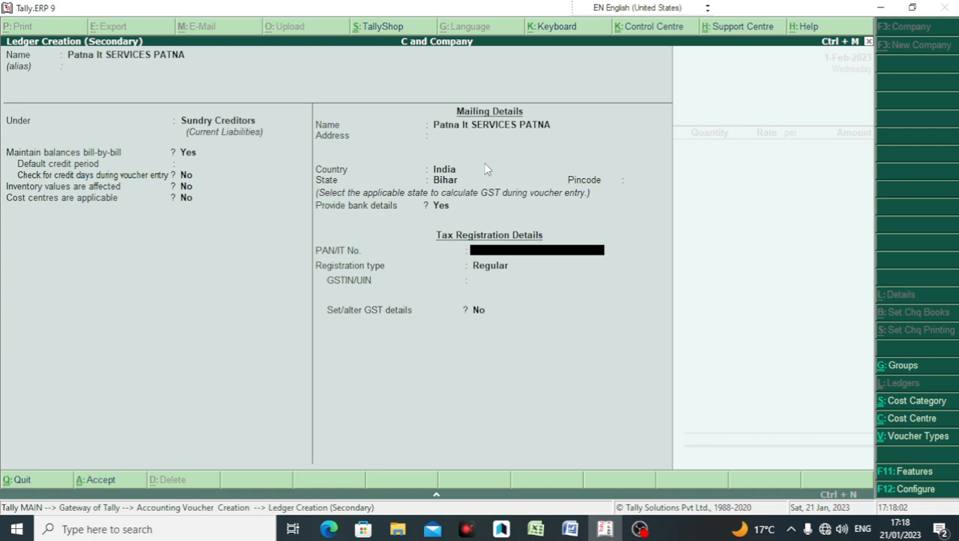
key(Return)
key(Return)
key(Return)
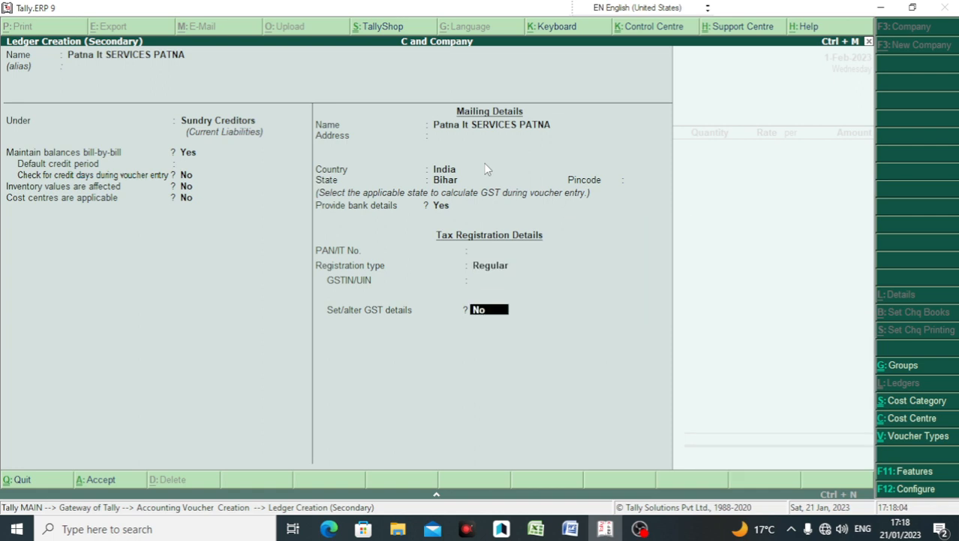
key(Return)
key(Return)
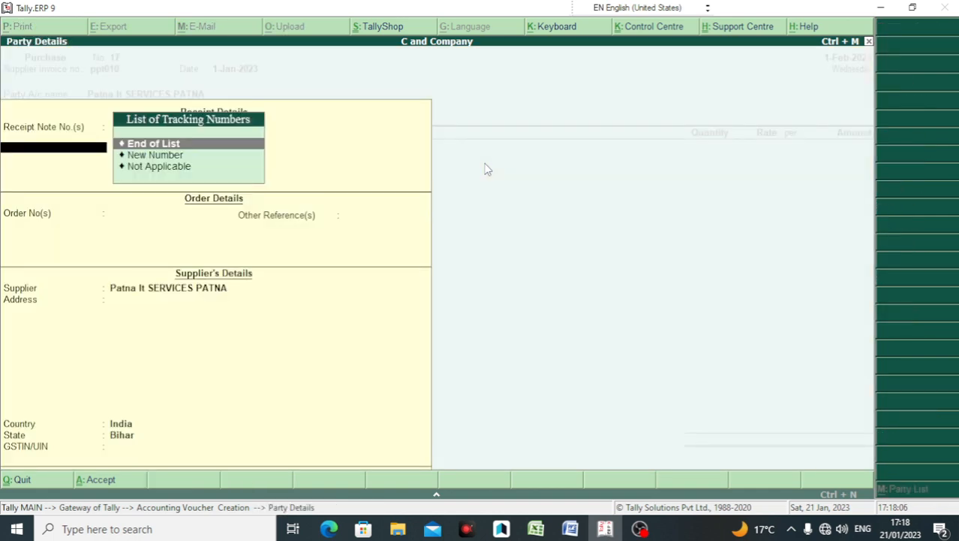
Step: Skip tracking and order numbers and set the supplier name to PATNA IT SERVICES
key(Return)
key(Return)
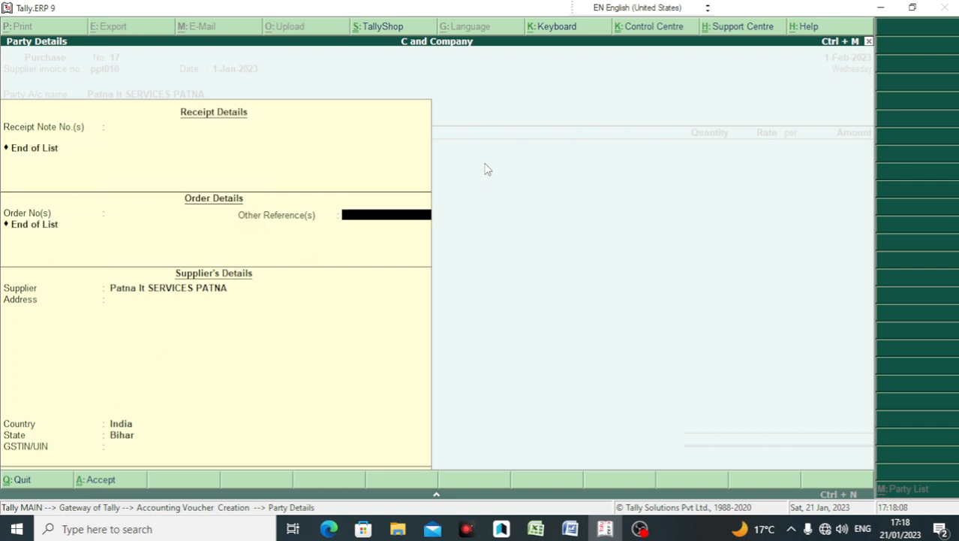
key(Return)
key(BackSpace)
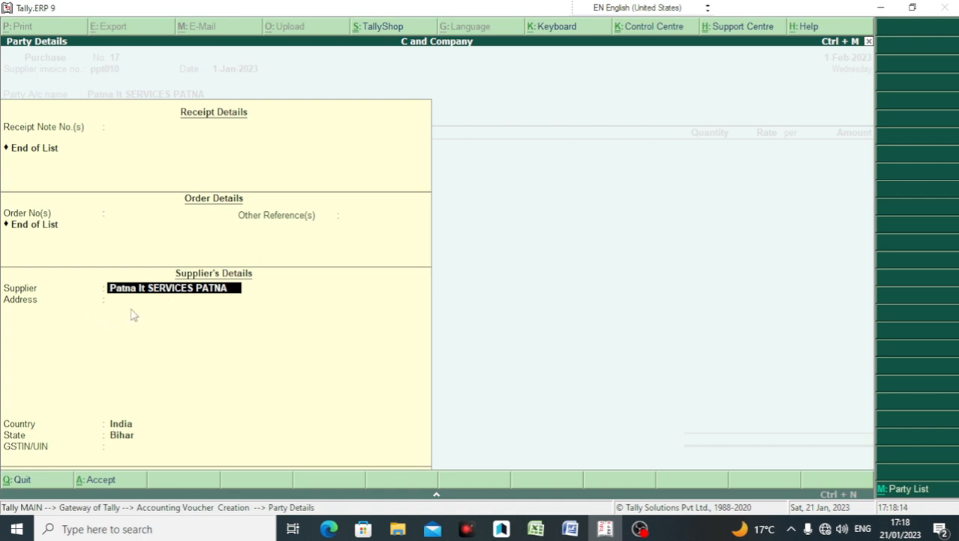
text(CASH)
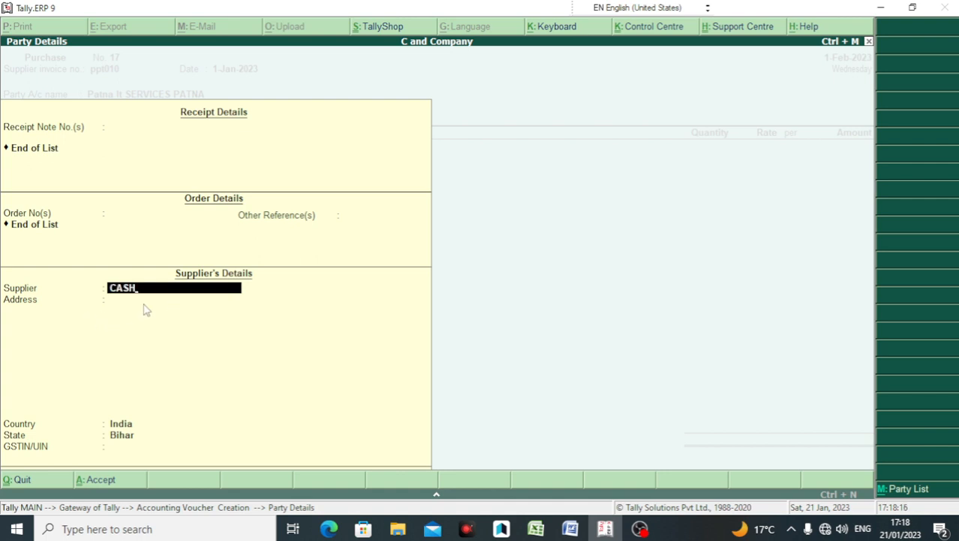
key(Return)
key(BackSpace)
text(PATNA IT SERVICES)
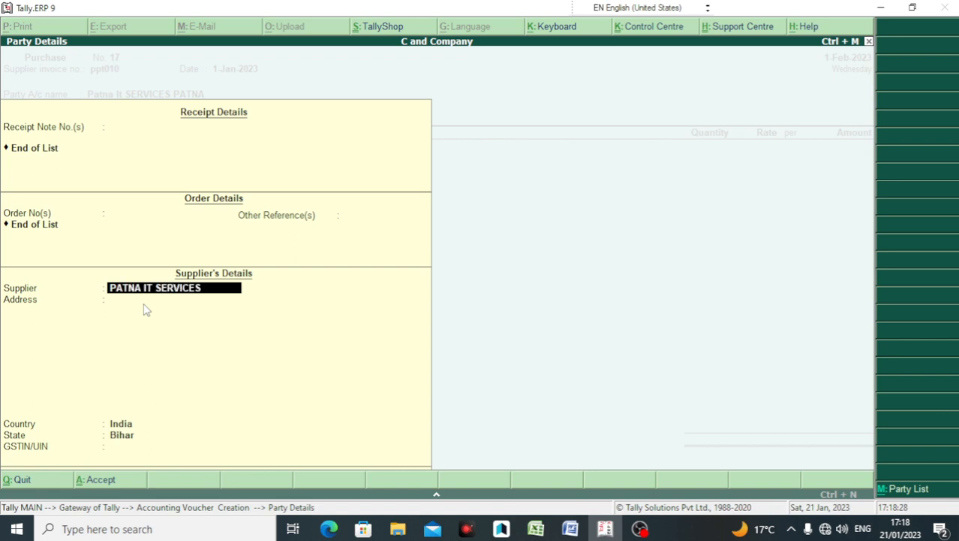
key(Return)
key(Return)
key(Return)
key(Return)
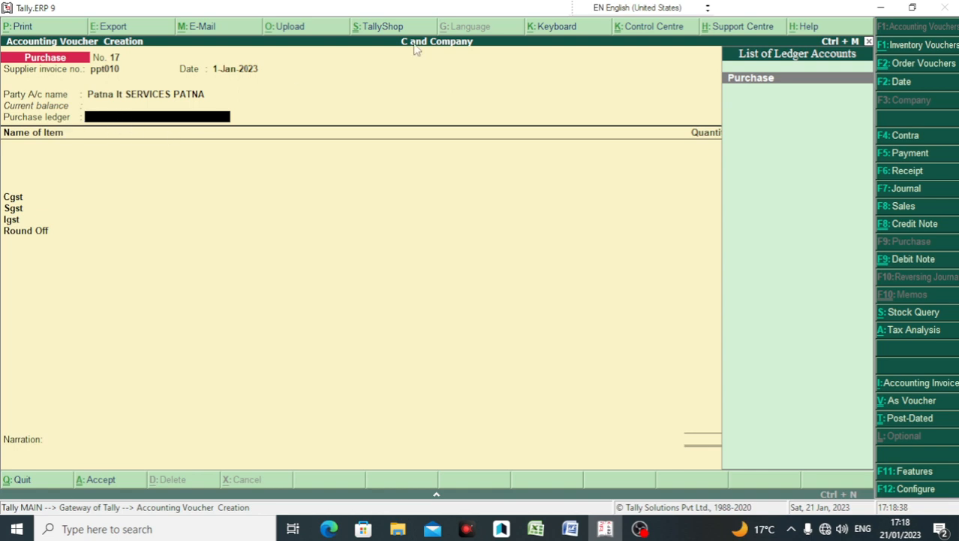
Step: Choose Purchase as the purchase ledger, then alter and re-save it as a Services account
click(739, 77)
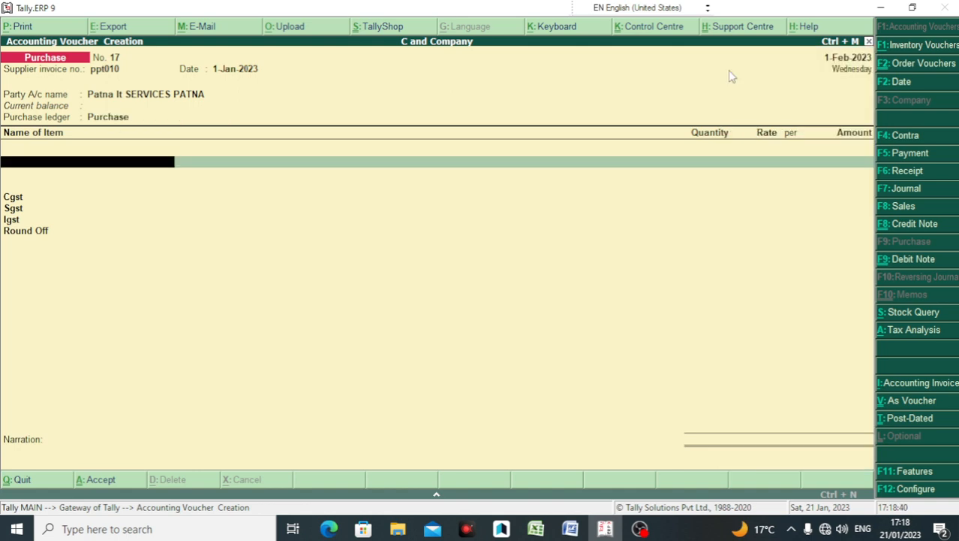
key(BackSpace)
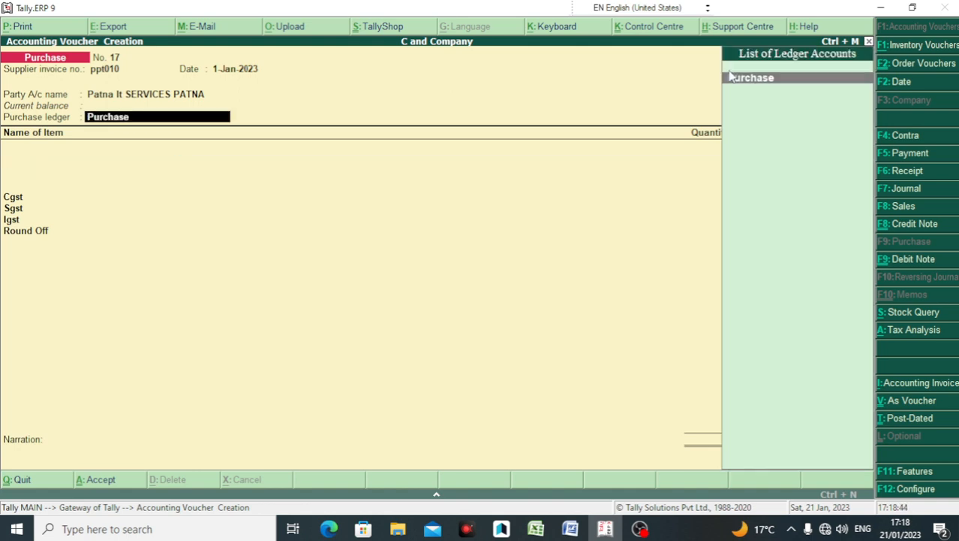
key(ctrl+Return)
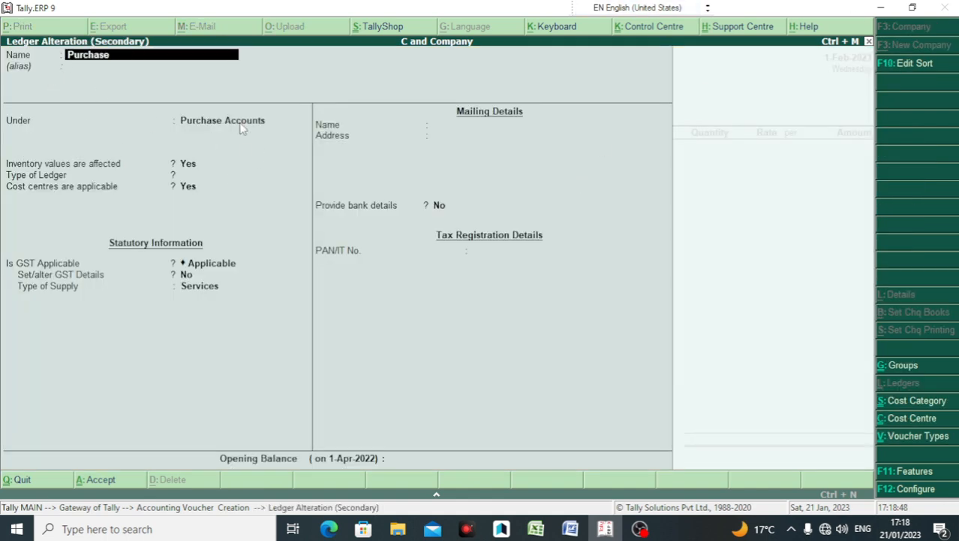
key(Return)
key(Return)
key(Return)
key(Return)
key(Return)
key(Return)
key(Return)
key(Return)
key(Return)
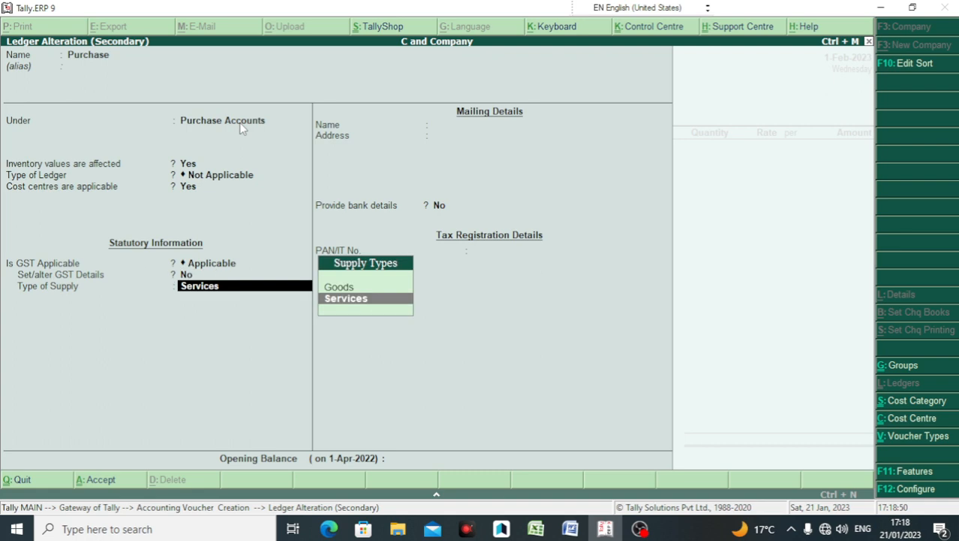
key(Return)
key(Return)
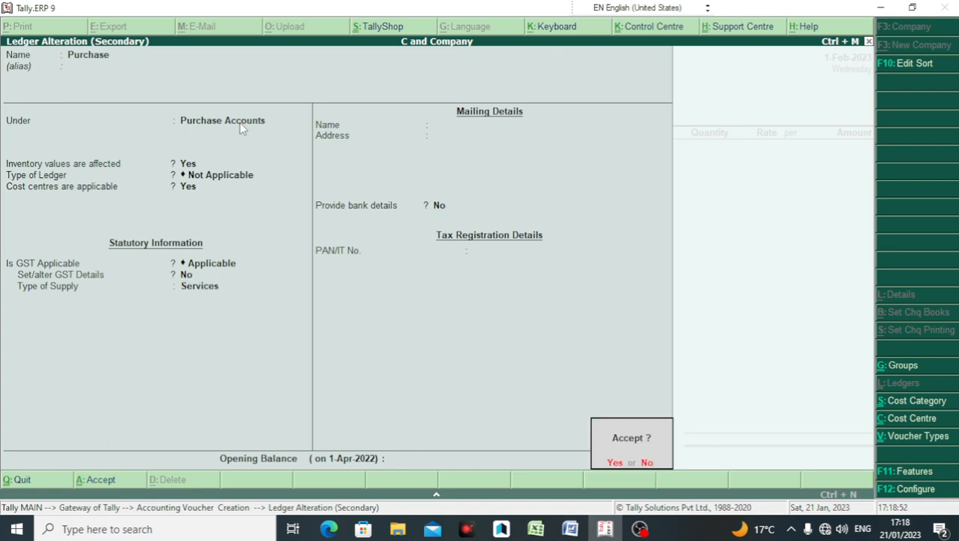
key(Return)
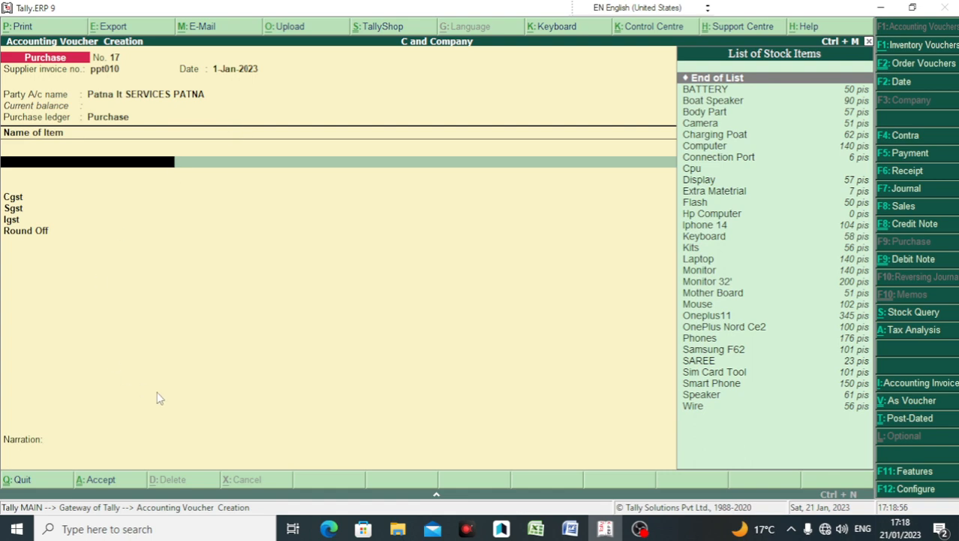
click(570, 530)
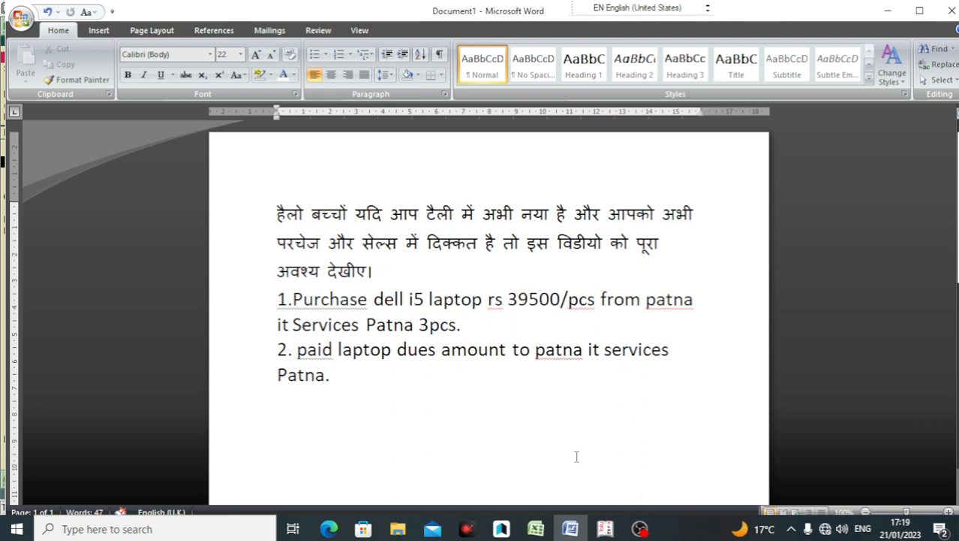
click(605, 530)
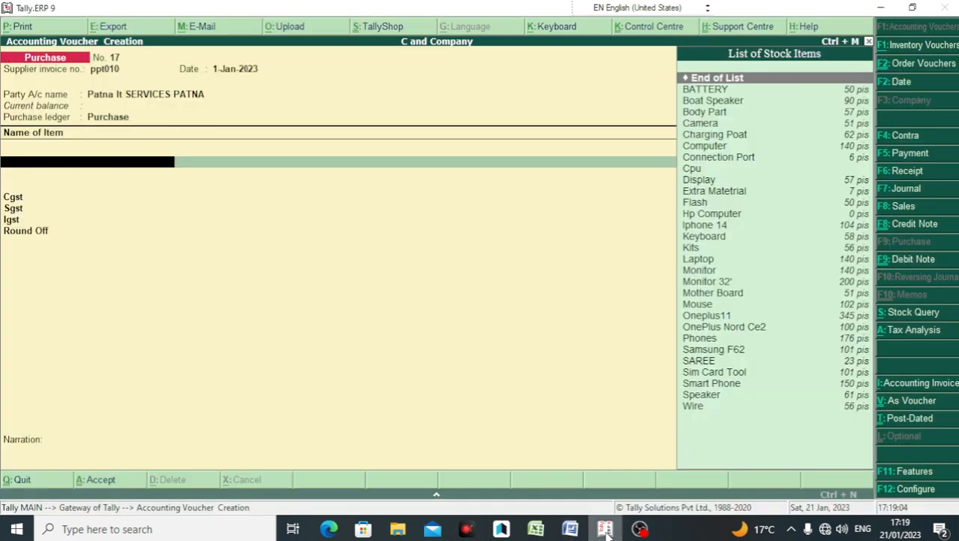
Step: Create a new stock item named DELL LAPTOP CORE I5
key(alt+c)
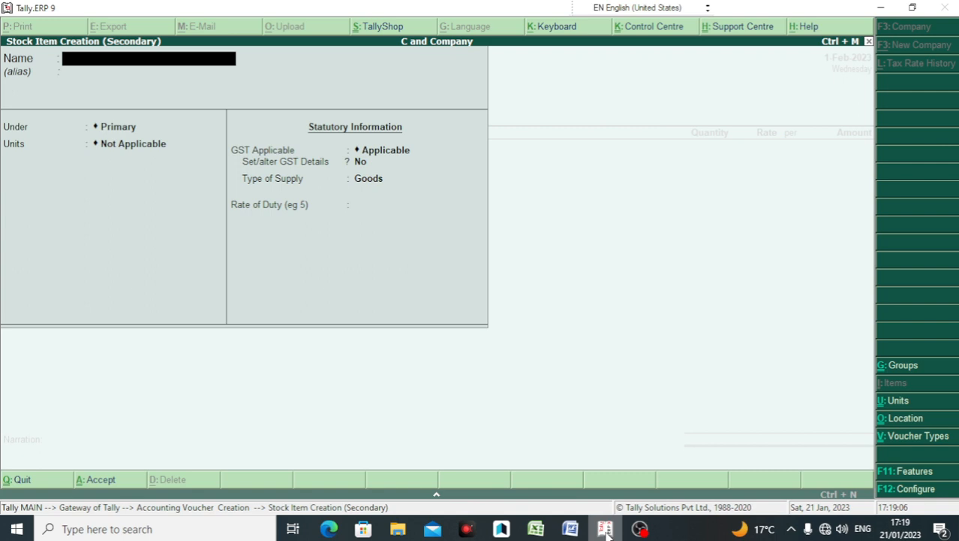
text(DELL I)
key(BackSpace)
text(LAPTOP CORE)
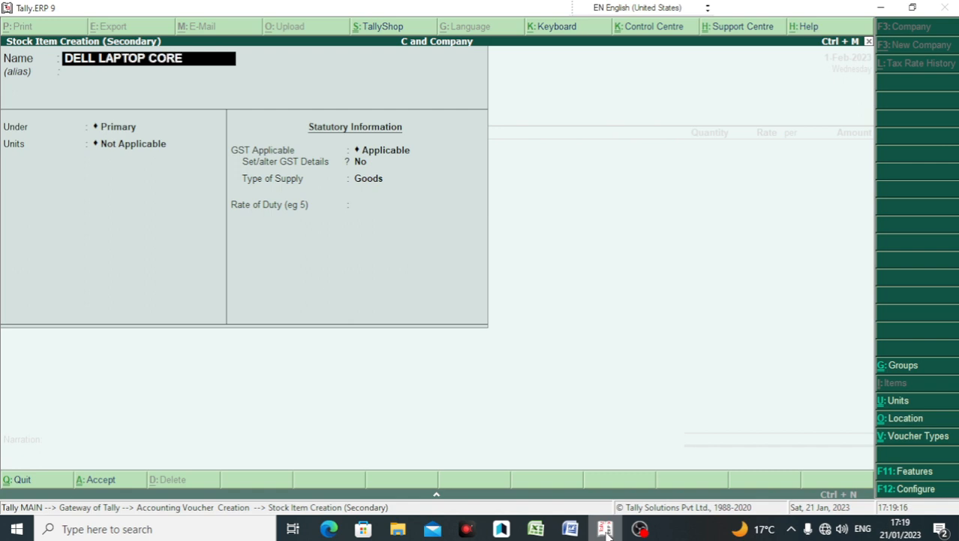
text( I5)
key(Return)
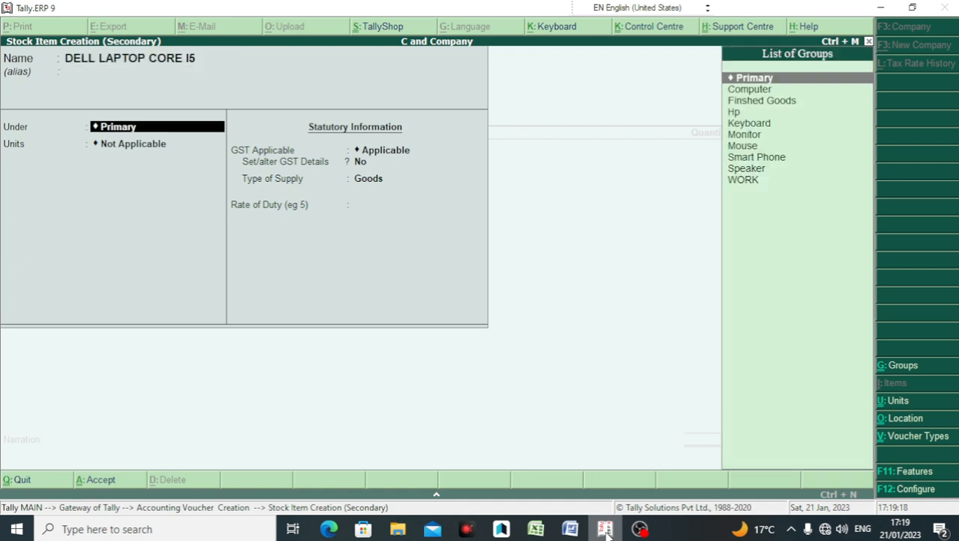
text(c)
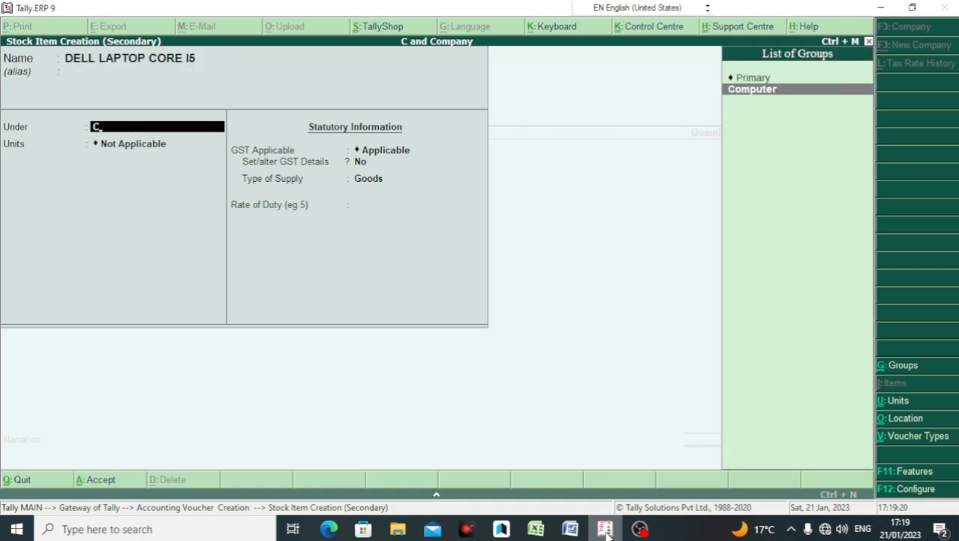
key(BackSpace)
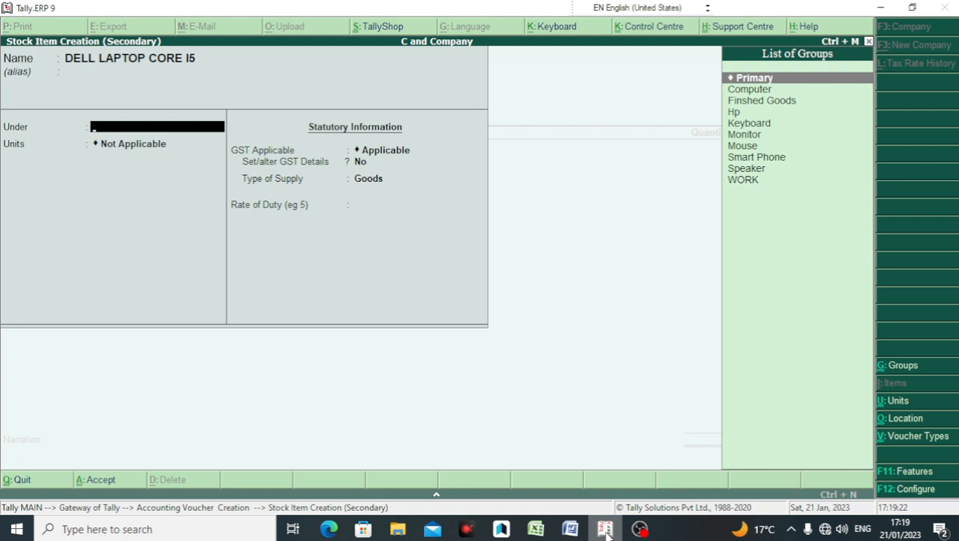
Step: Place the item in a new DELL stock group with unit pis and save it
key(alt+c)
text(DE)
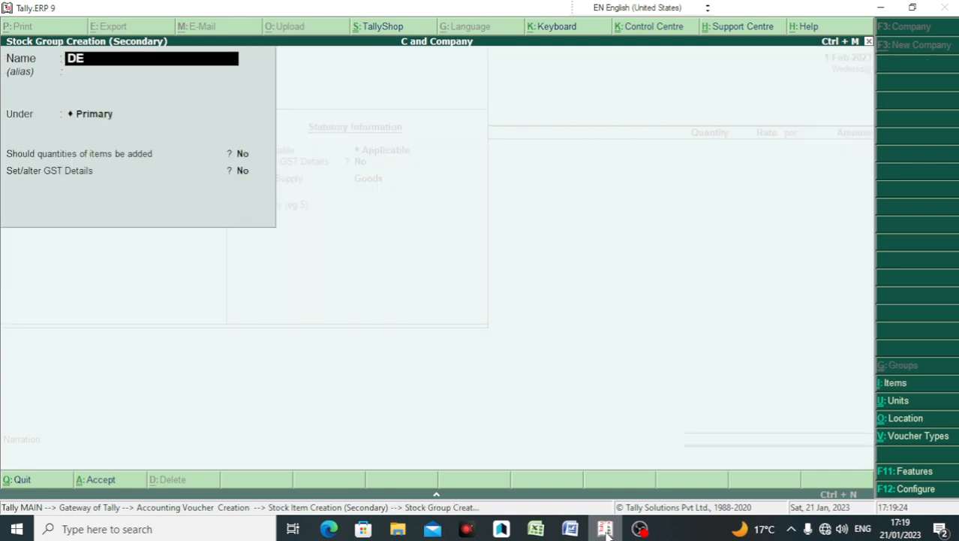
text(LL)
key(Return)
key(Return)
key(Return)
key(Return)
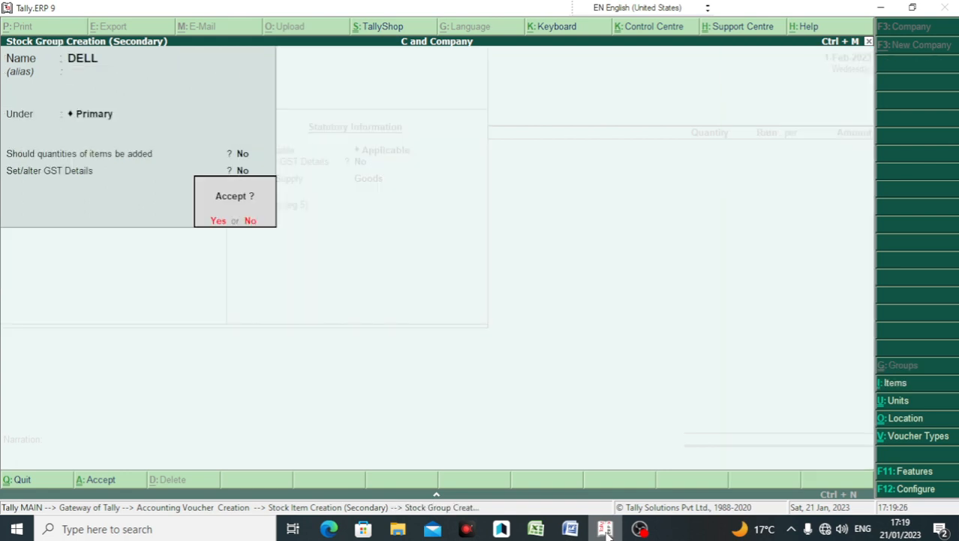
key(Return)
key(Down)
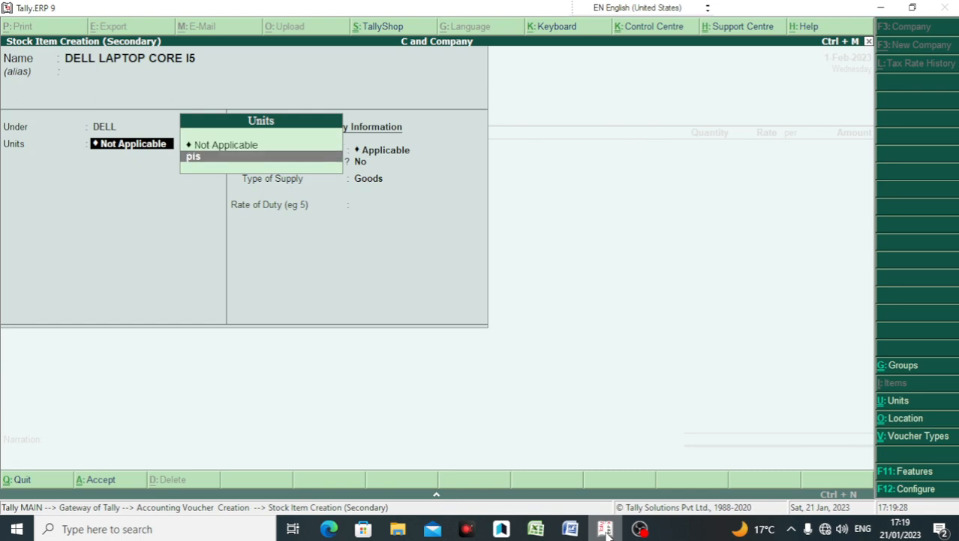
key(Return)
key(Return)
key(Return)
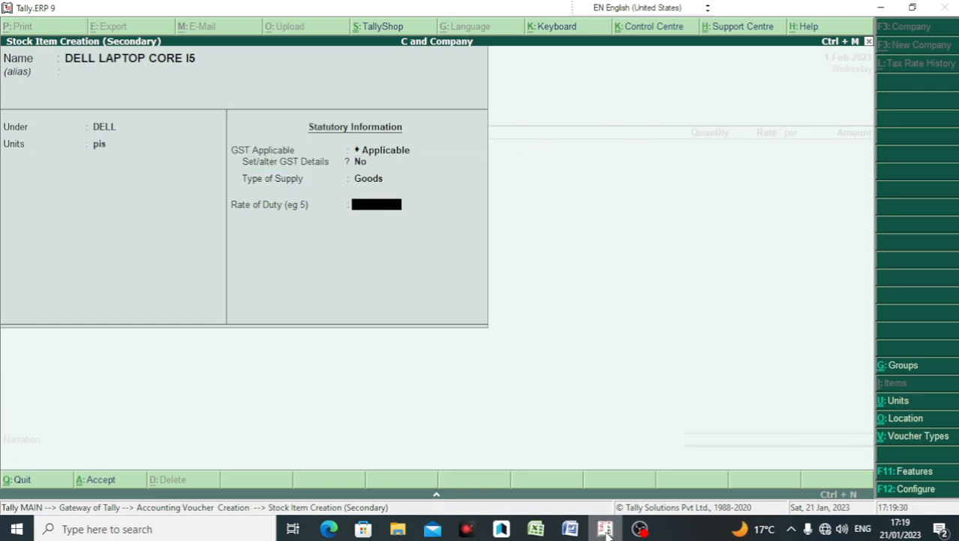
key(Return)
key(Return)
key(Return)
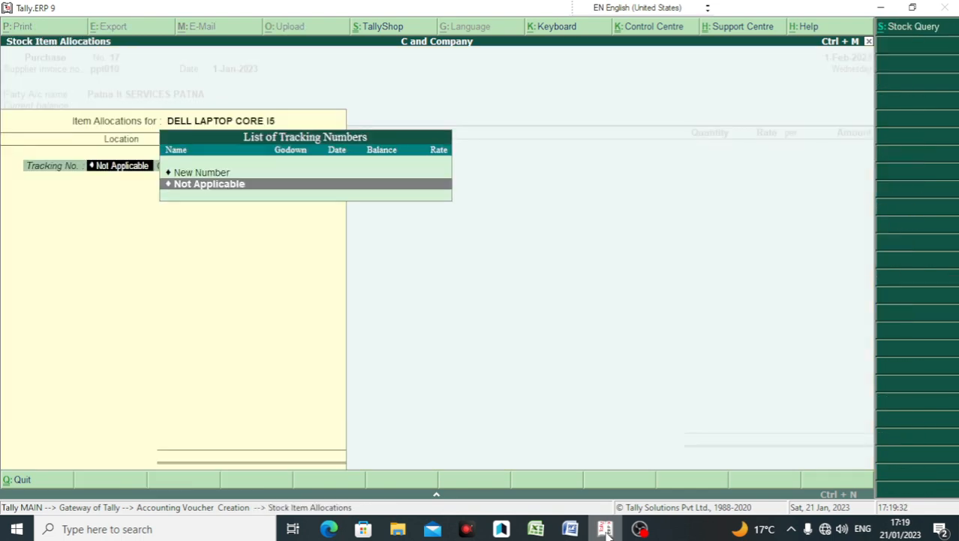
key(Return)
Step: Allocate 3 pis of DELL LAPTOP CORE I5 from Main Location at 39,500, tracking and order numbers Not Applicable
key(Return)
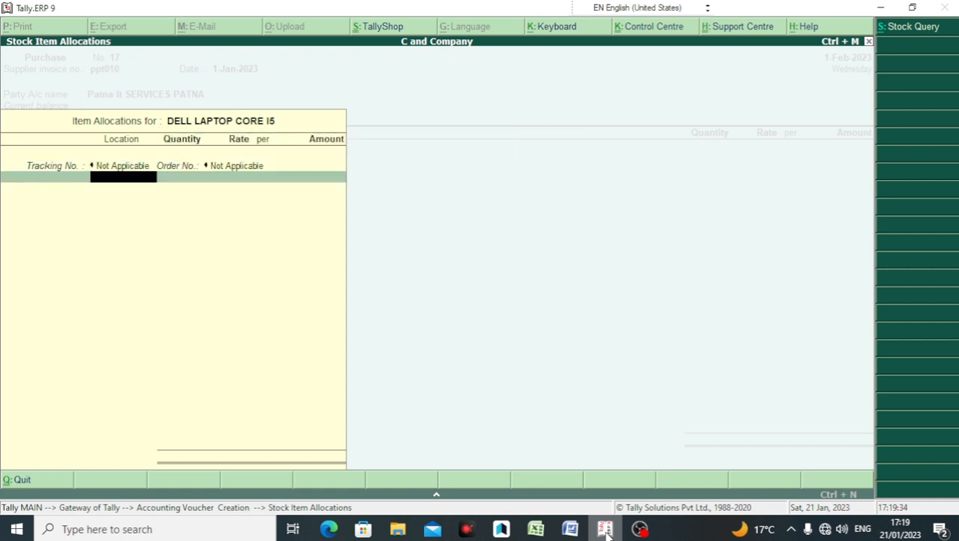
key(Return)
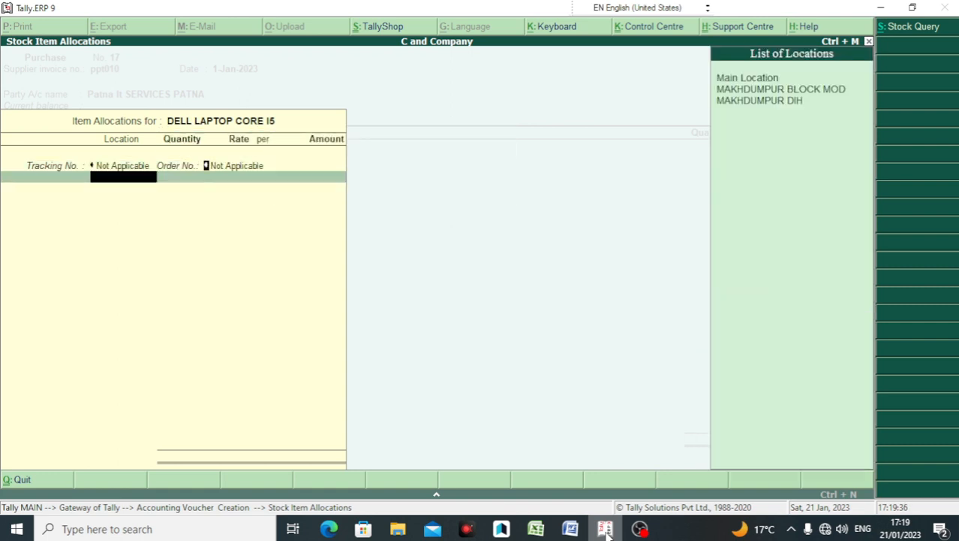
key(BackSpace)
key(Return)
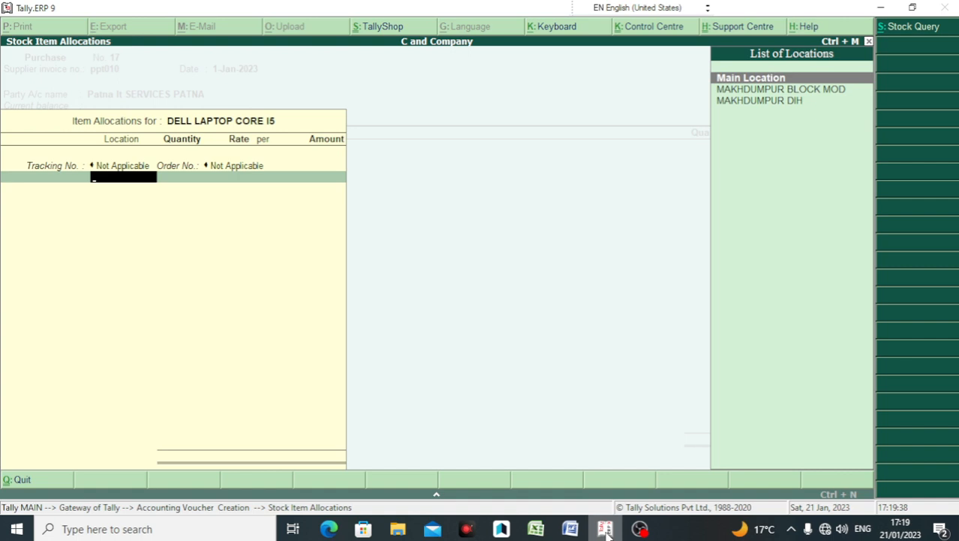
key(Return)
text(3)
key(Return)
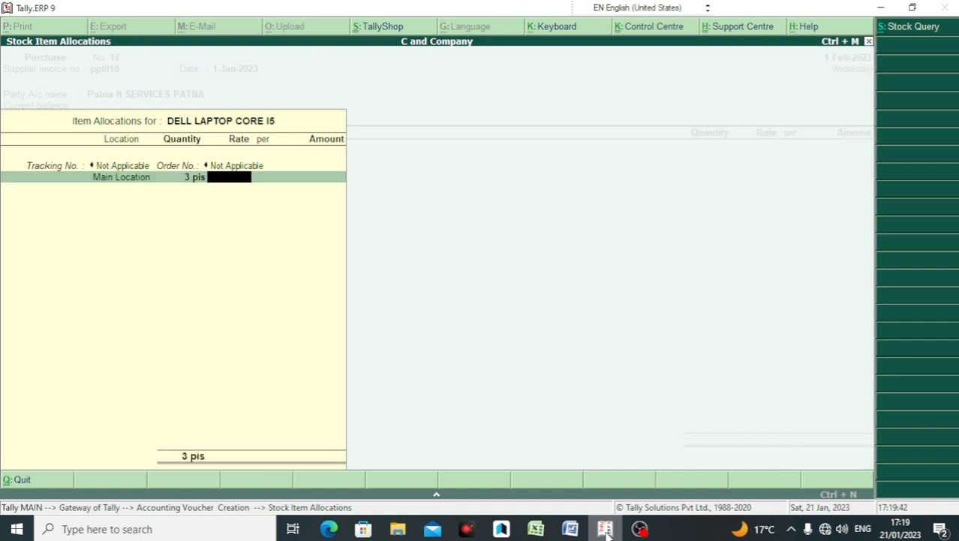
text(39,5)
text(00)
key(Return)
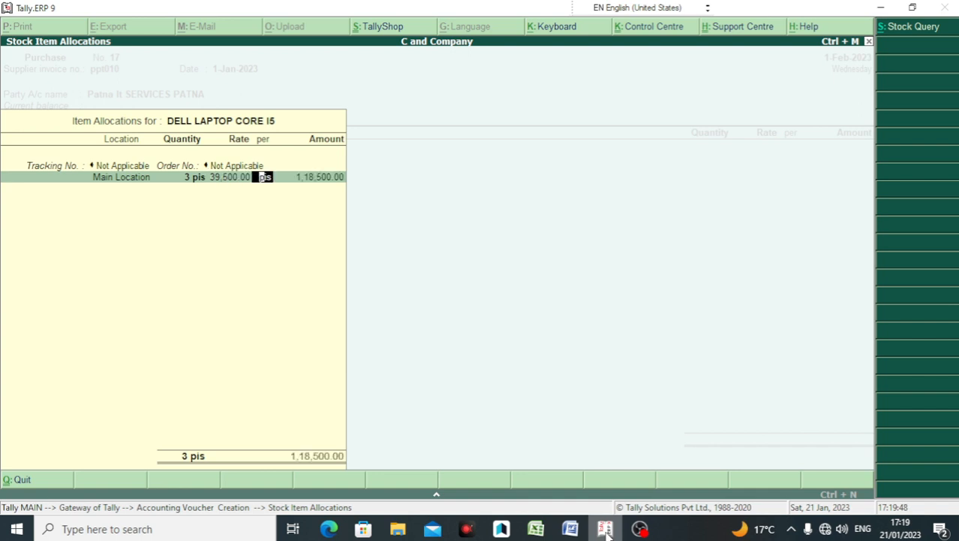
key(Return)
key(Return)
key(Return)
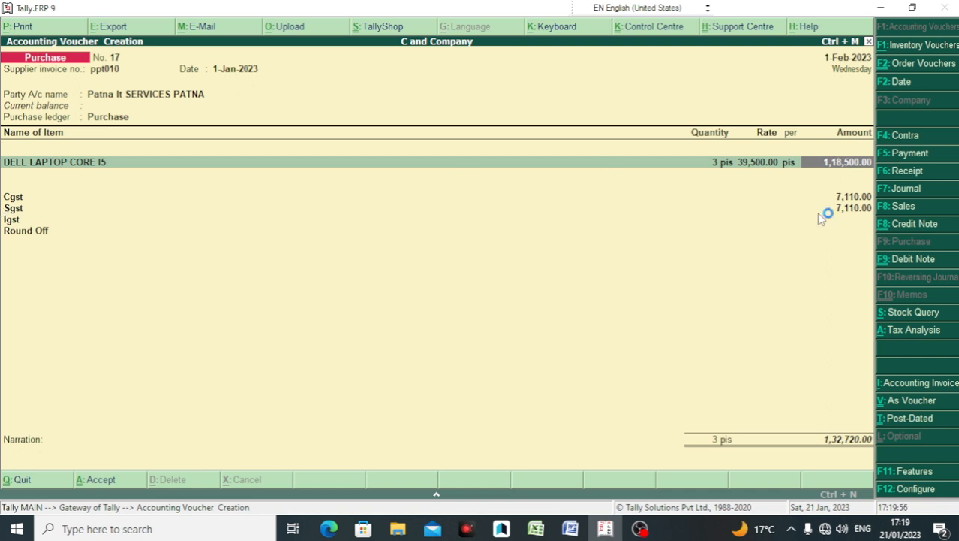
Step: Pass through the Cgst, Sgst, Igst and Round Off rows and accept purchase voucher No. 17
key(Return)
key(Return)
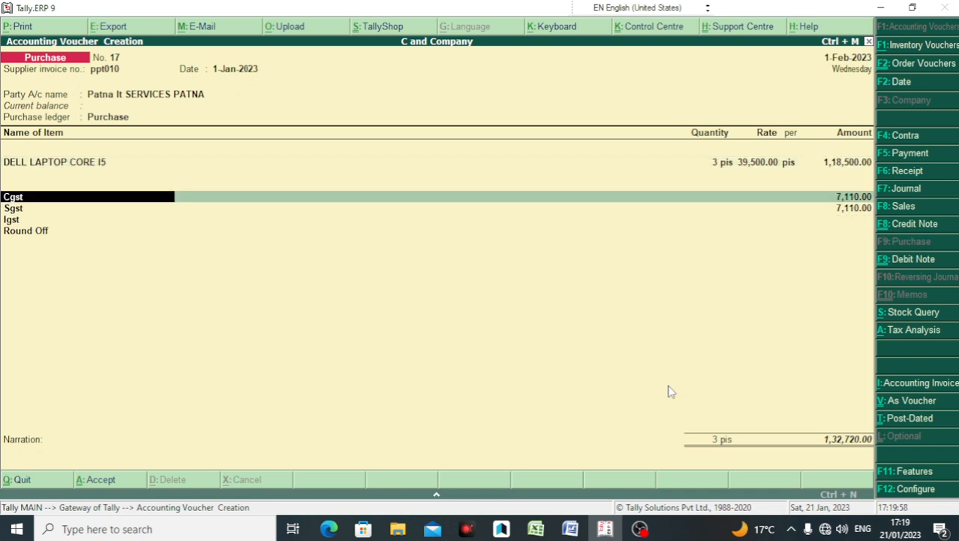
key(Return)
key(Return)
key(Return)
key(Return)
key(Return)
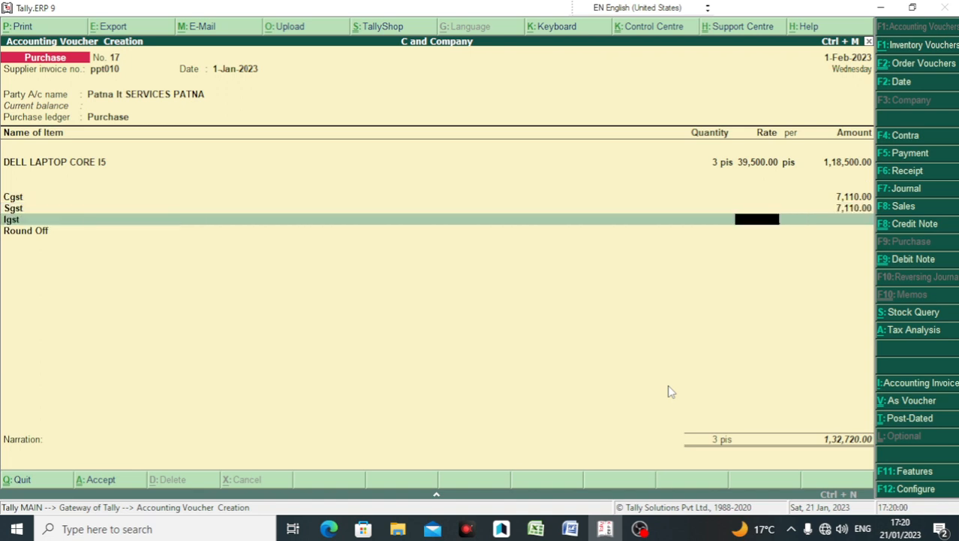
key(Return)
key(Return)
key(Return)
key(Return)
key(Return)
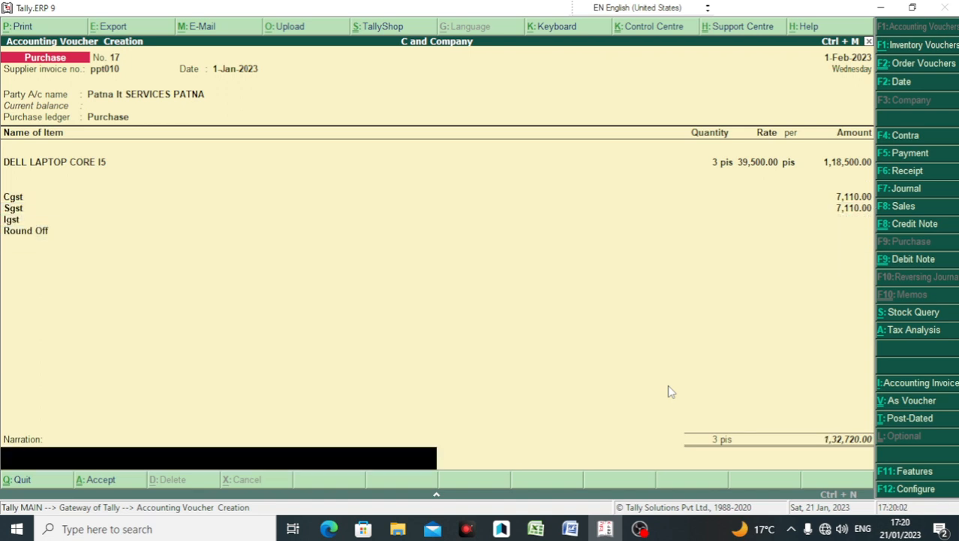
key(Return)
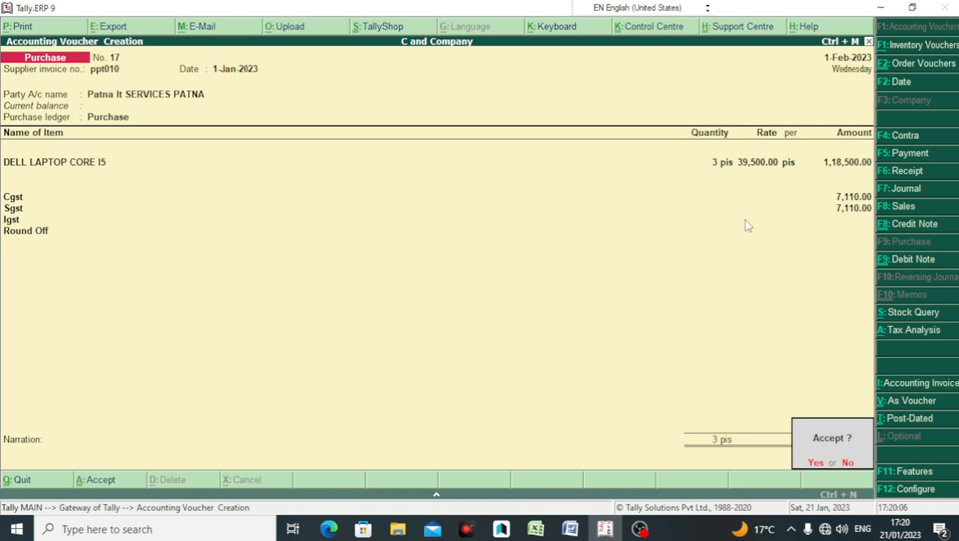
key(Return)
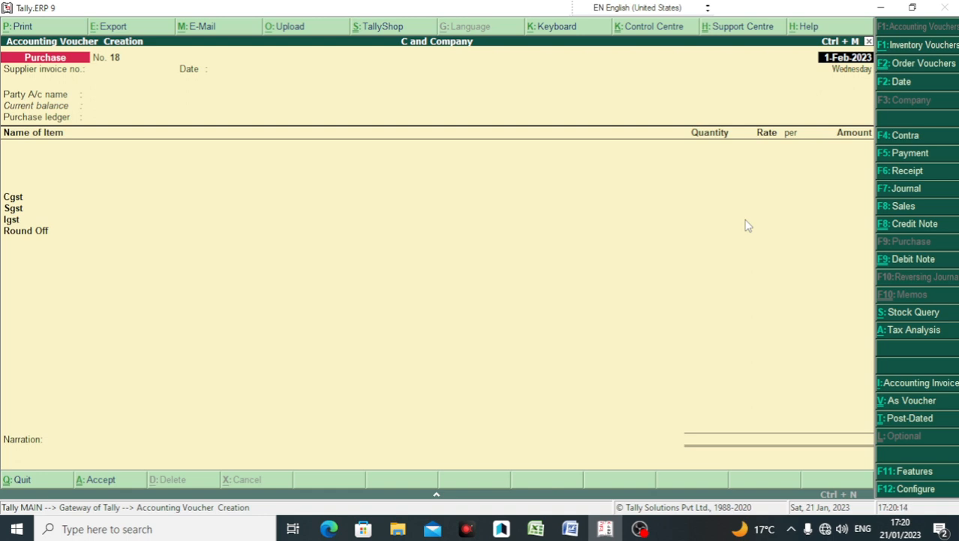
Step: Reopen saved purchase voucher No. 17 for alteration
key(Page_Up)
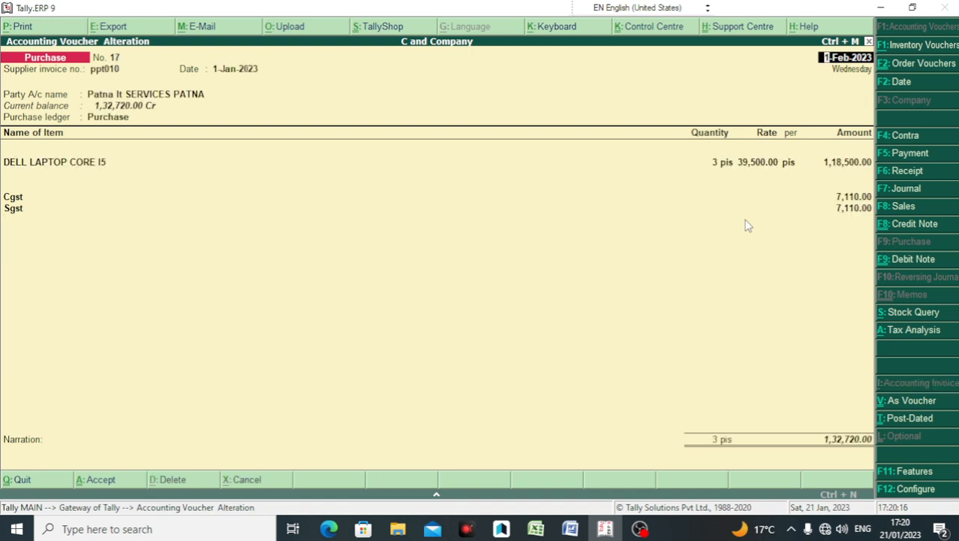
key(Page_Down)
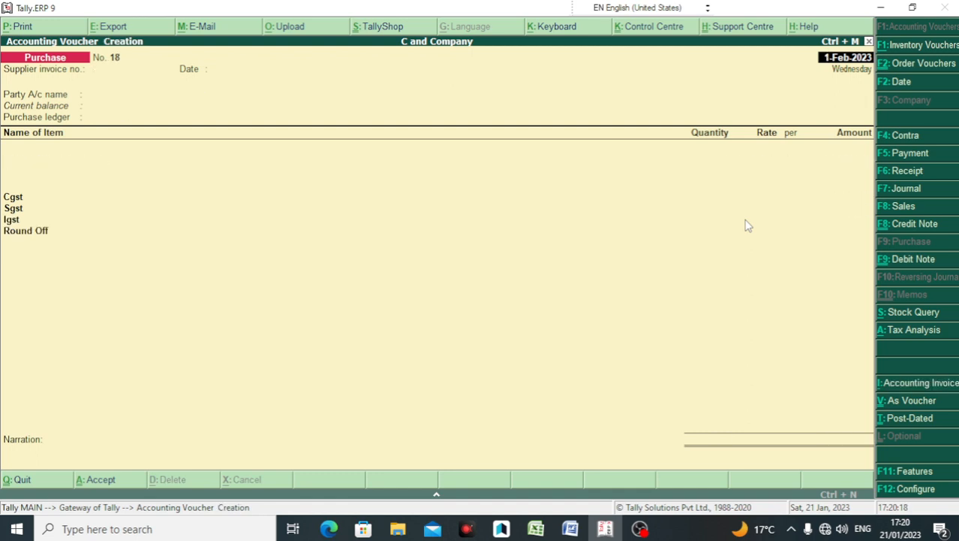
key(Page_Up)
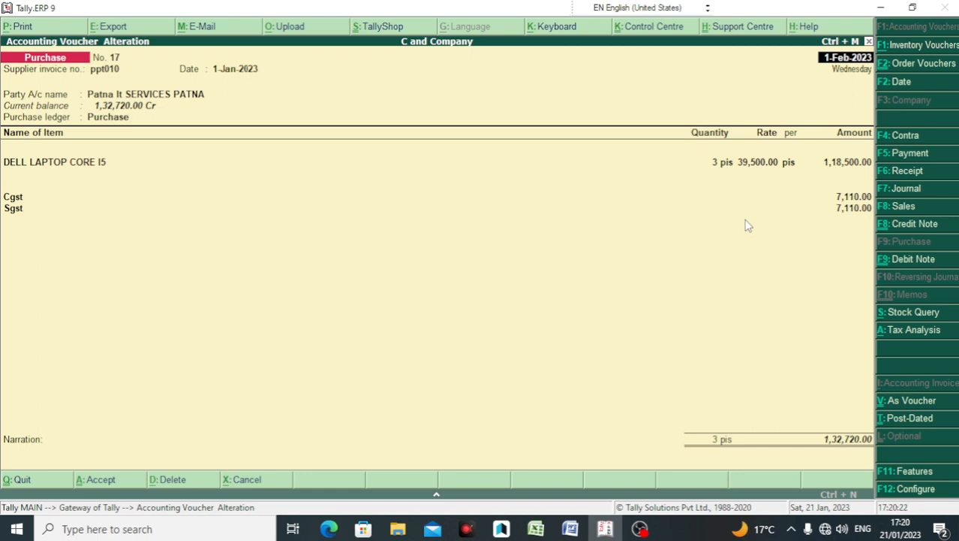
Step: Preview voucher 17 as an invoice, zooming in to inspect it, then close the preview
key(alt+p)
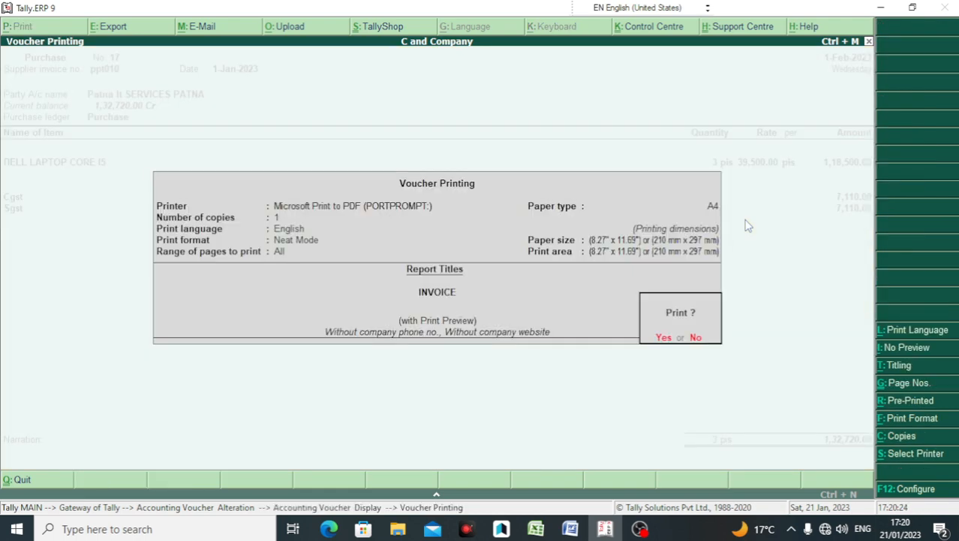
key(Return)
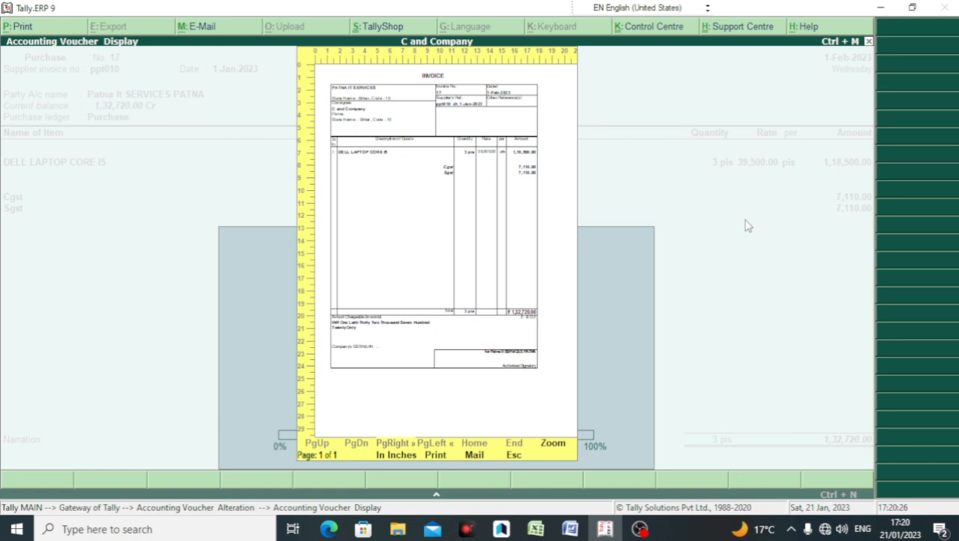
key(alt+z)
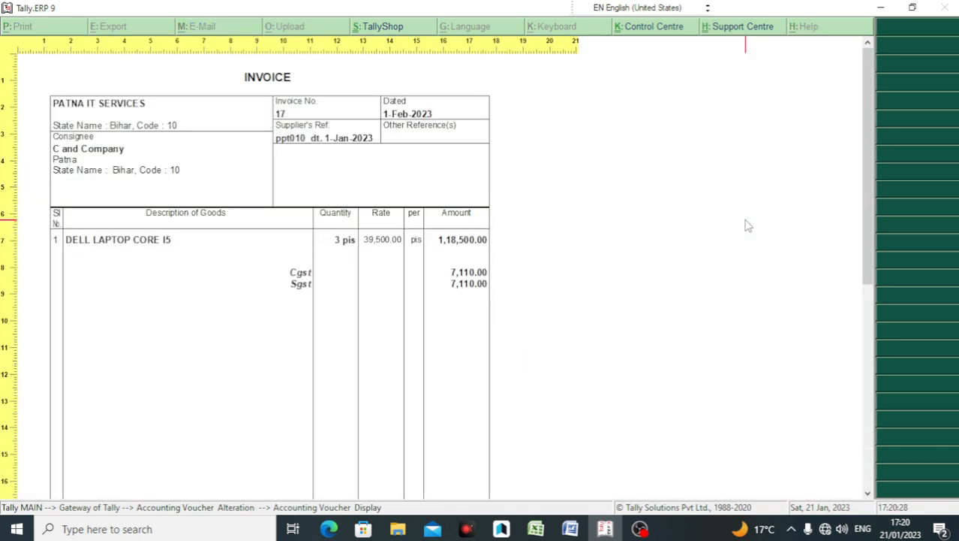
scroll(294, 254, down, 1)
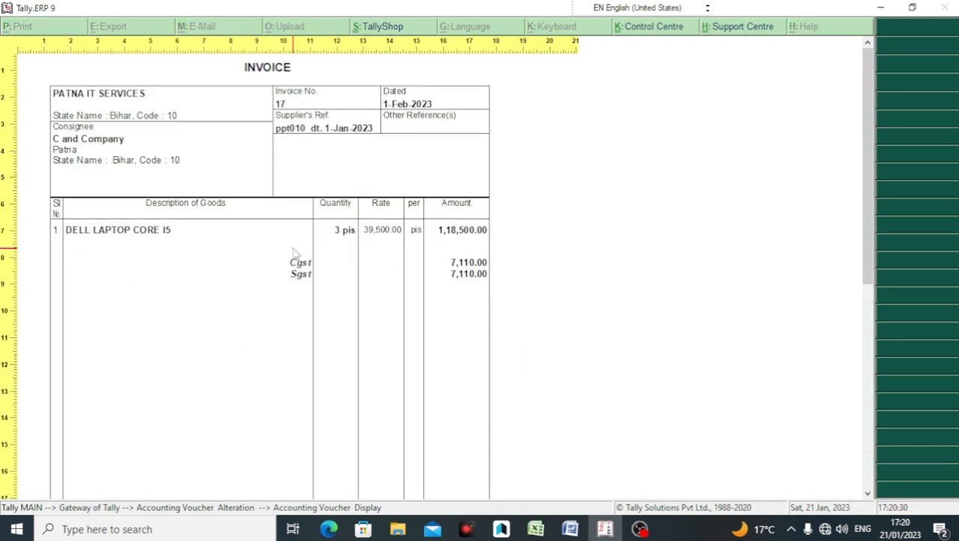
scroll(294, 253, down, 10)
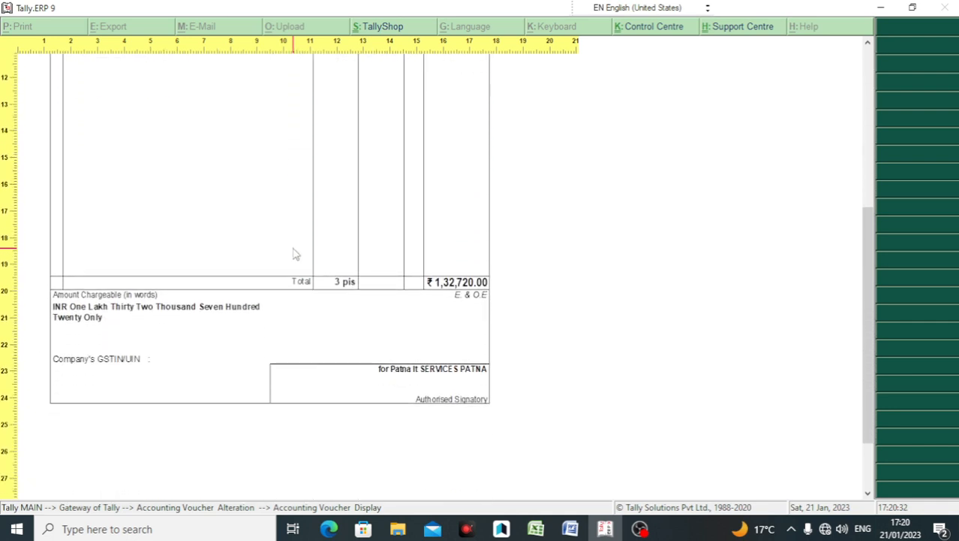
scroll(294, 253, up, 10)
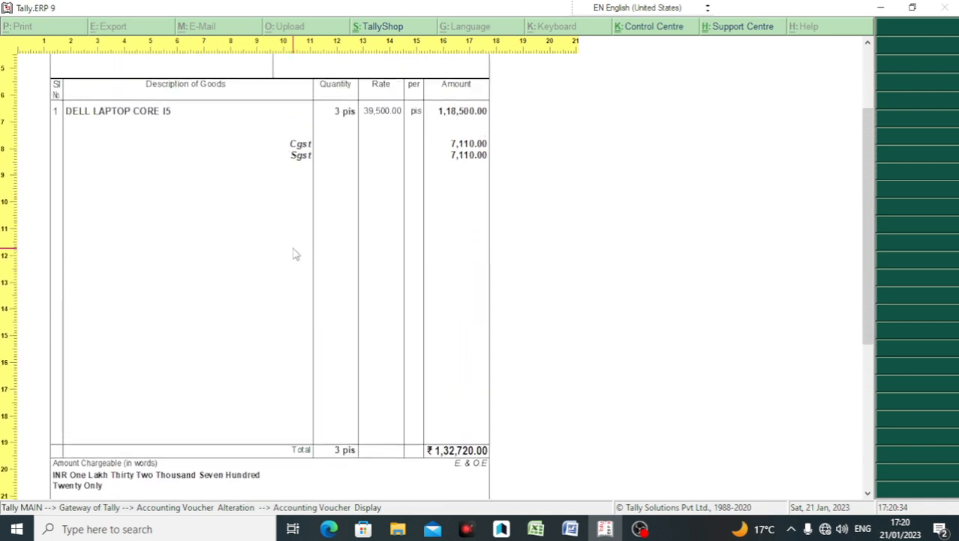
click(481, 198)
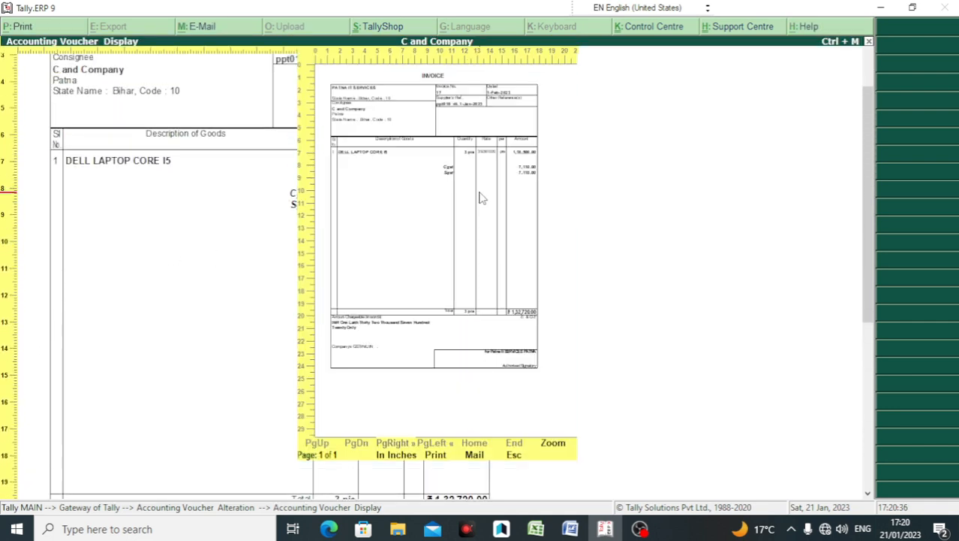
key(Escape)
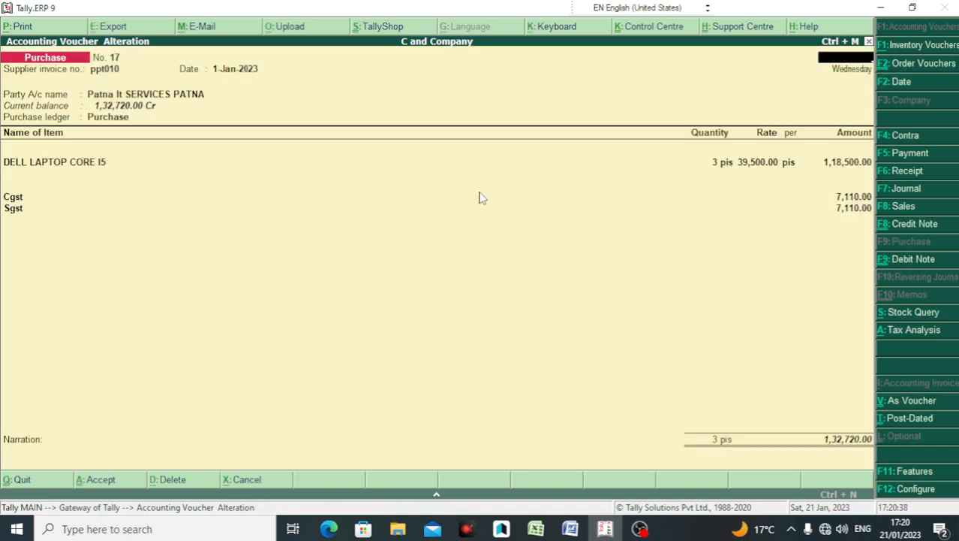
Step: Quit the voucher alteration and entry screens, staying on the Gateway of Tally
key(Escape)
key(y)
key(Escape)
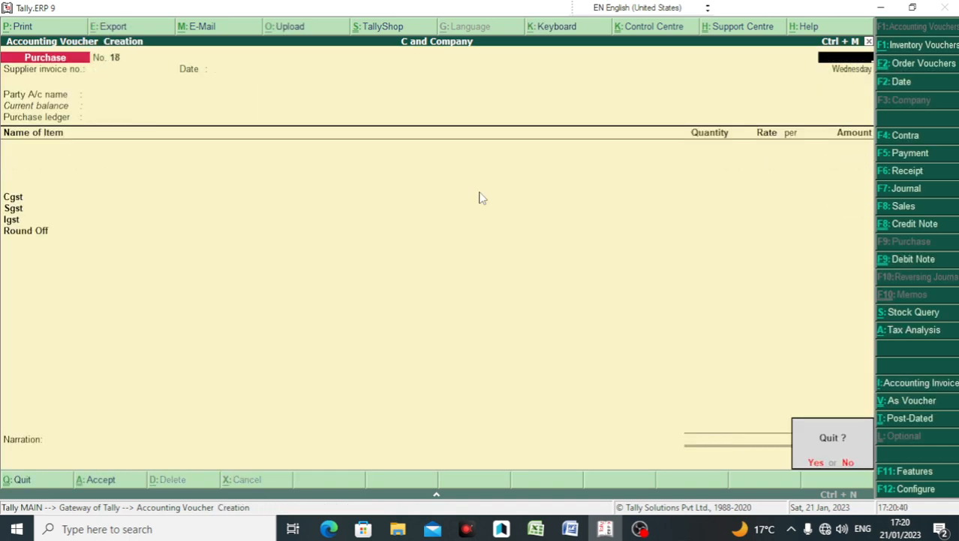
key(y)
key(Escape)
key(n)
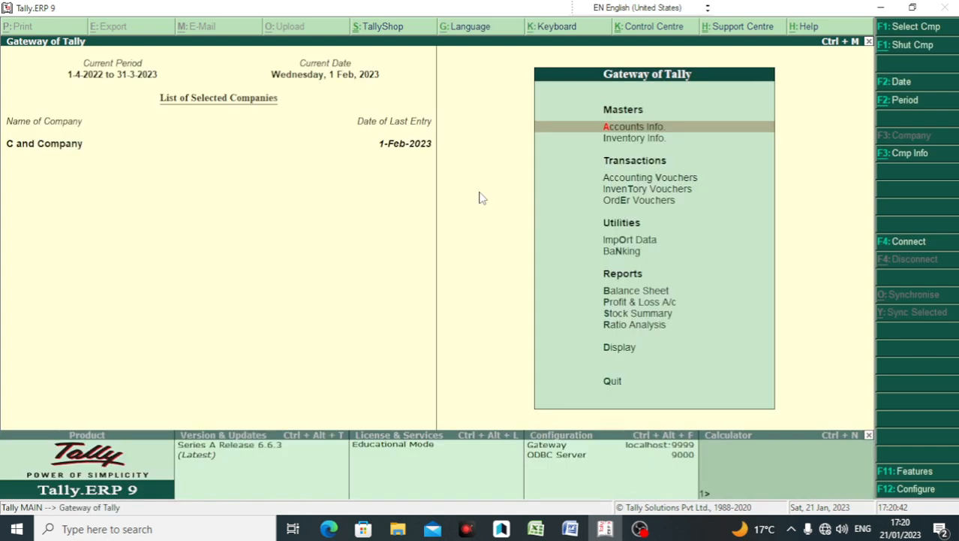
Step: View the Patna It SERVICES PATNA ledger under Display > Account Books, then close it
key(Down)
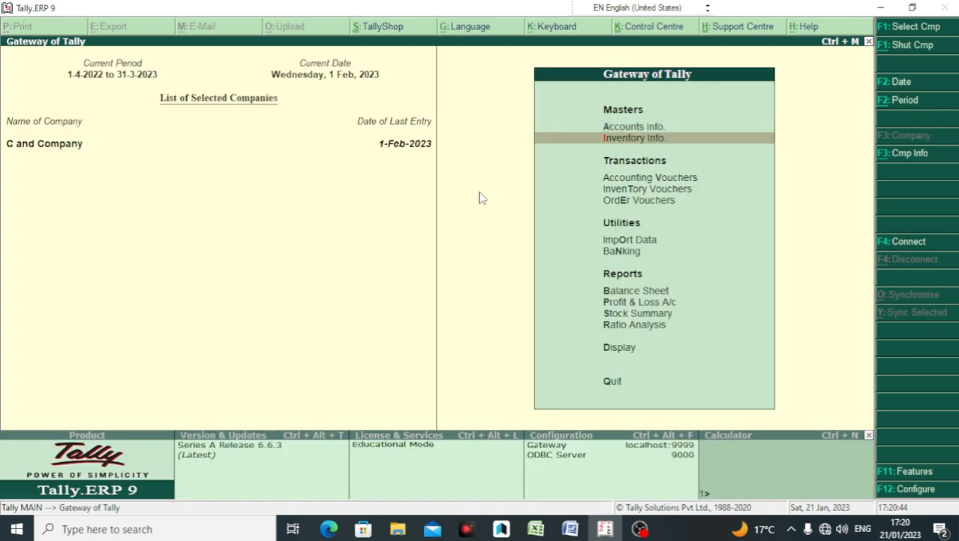
key(Down)
key(Down)
key(Down)
key(Down)
key(Down)
key(Down)
key(Down)
key(Down)
key(Down)
key(Down)
key(Return)
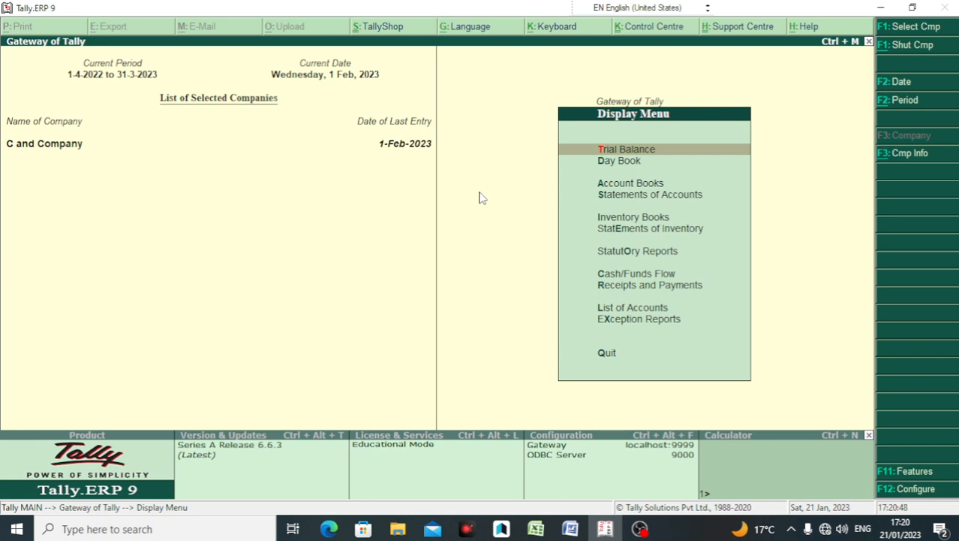
key(a)
key(l)
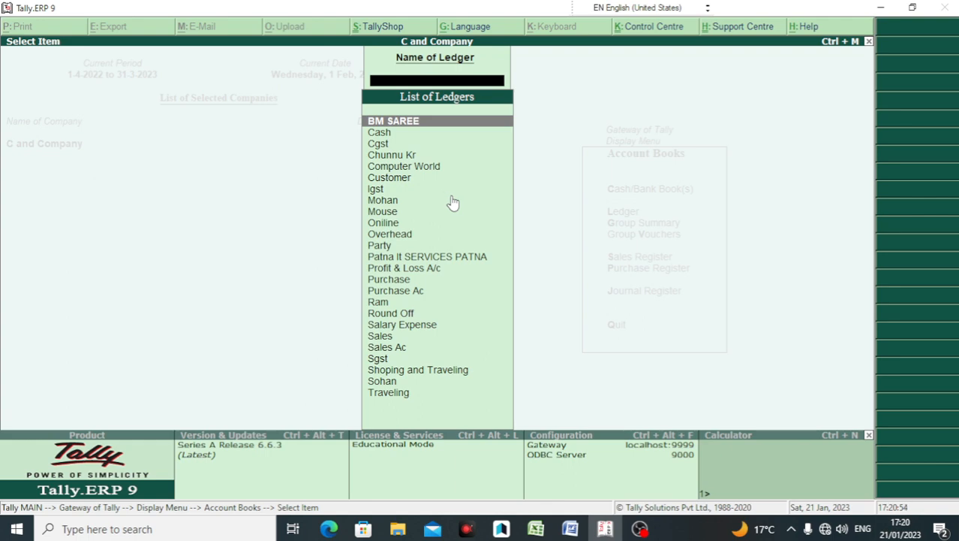
click(410, 259)
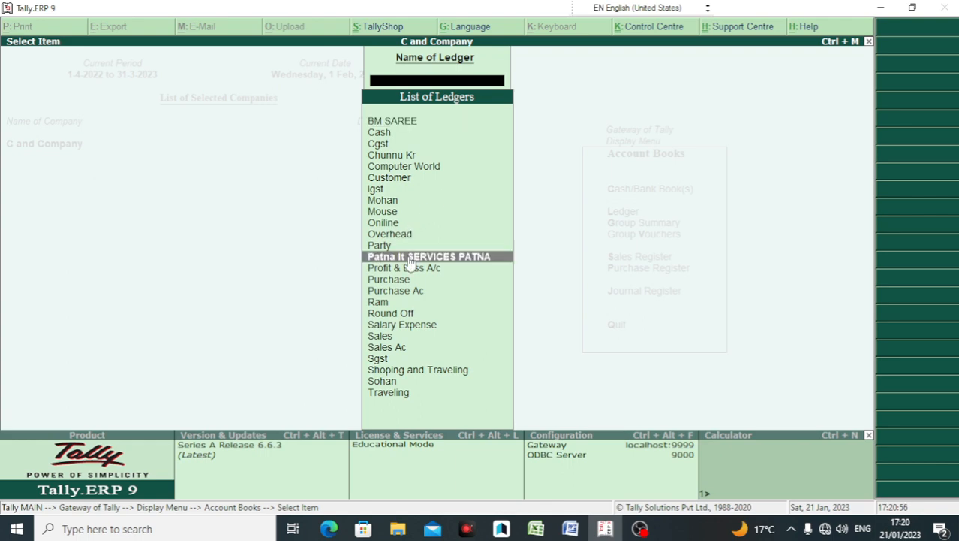
click(411, 259)
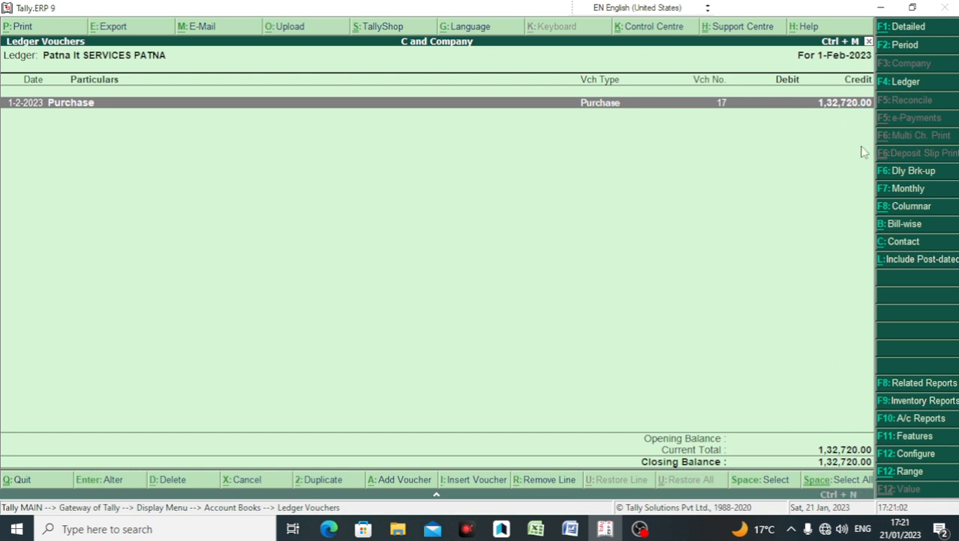
key(Escape)
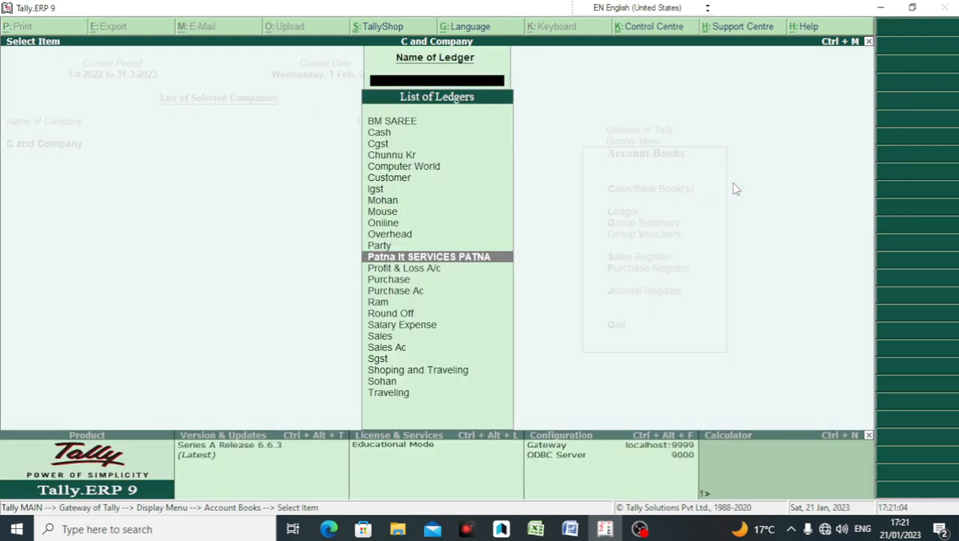
Step: Start a new Payment voucher from Accounting Vouchers using F5
key(Escape)
key(Escape)
key(Escape)
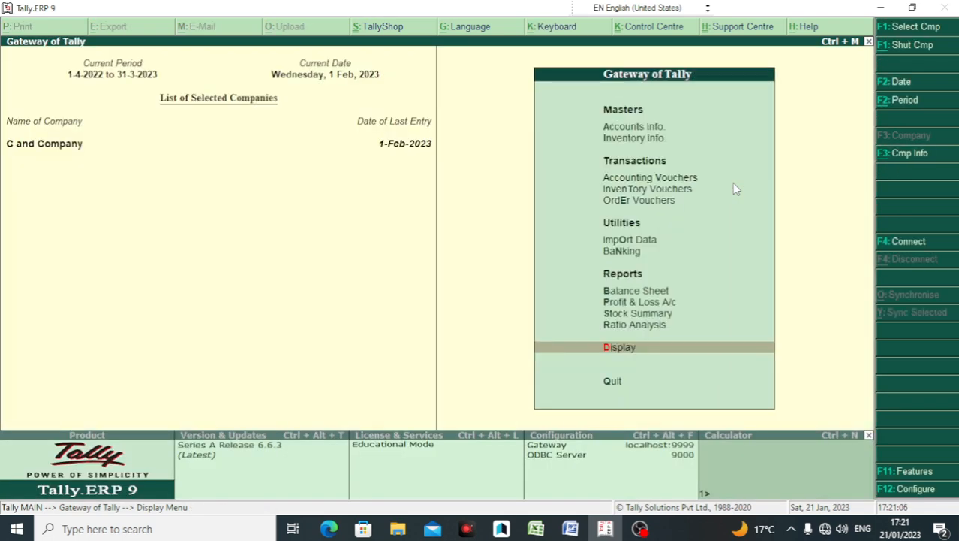
key(Up)
key(Up)
key(Up)
key(Up)
key(Up)
key(Up)
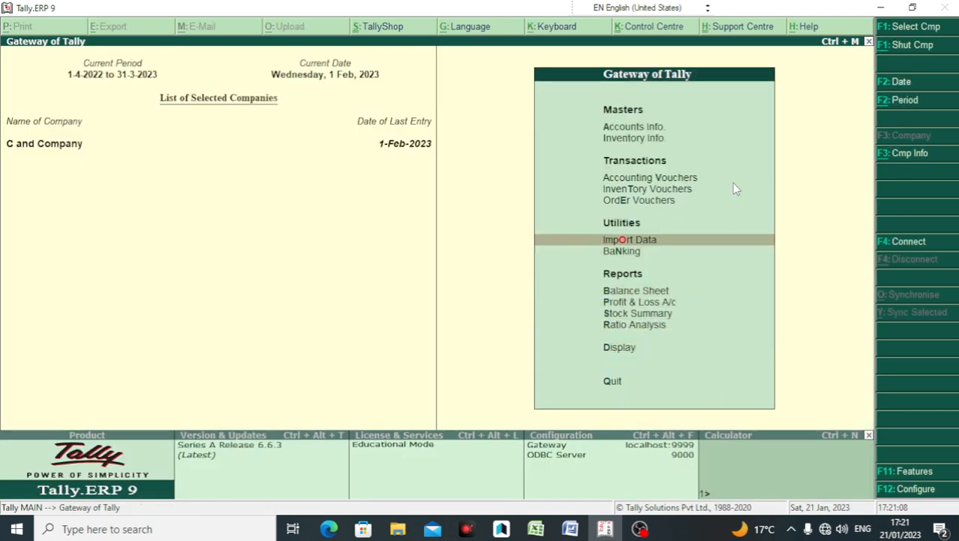
key(Up)
key(Up)
key(Up)
key(Return)
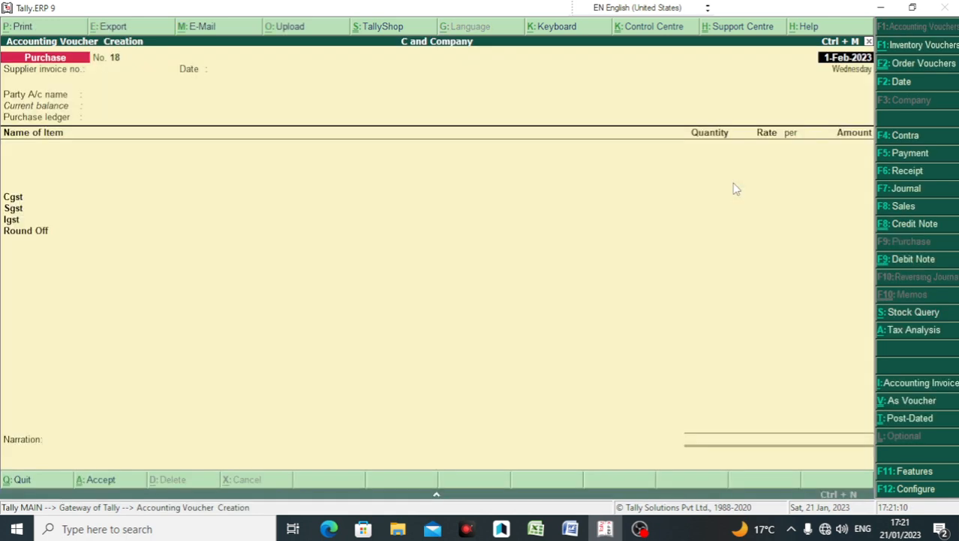
key(F5)
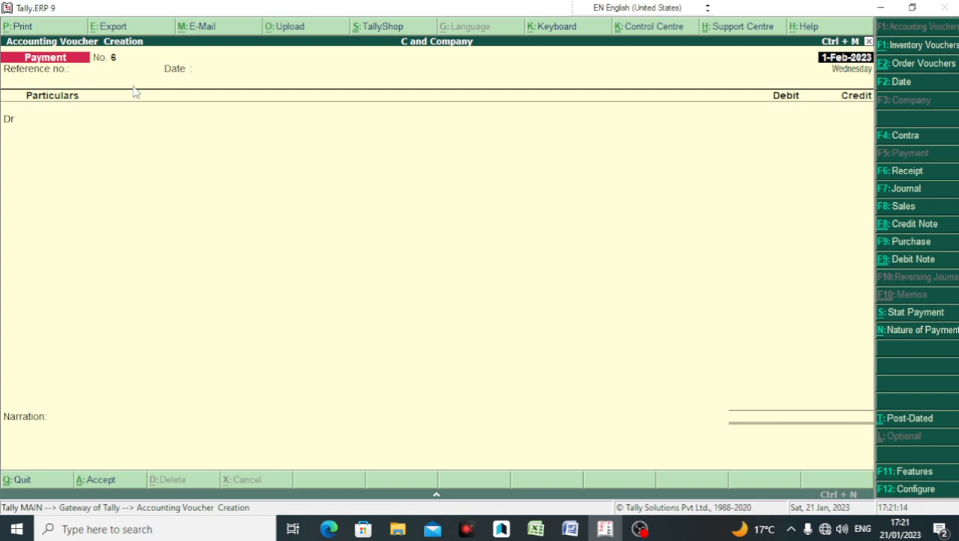
Step: Debit Patna It SERVICES PATNA 1,32,720.00 against the pending bill ppt010
key(Return)
key(Return)
key(Return)
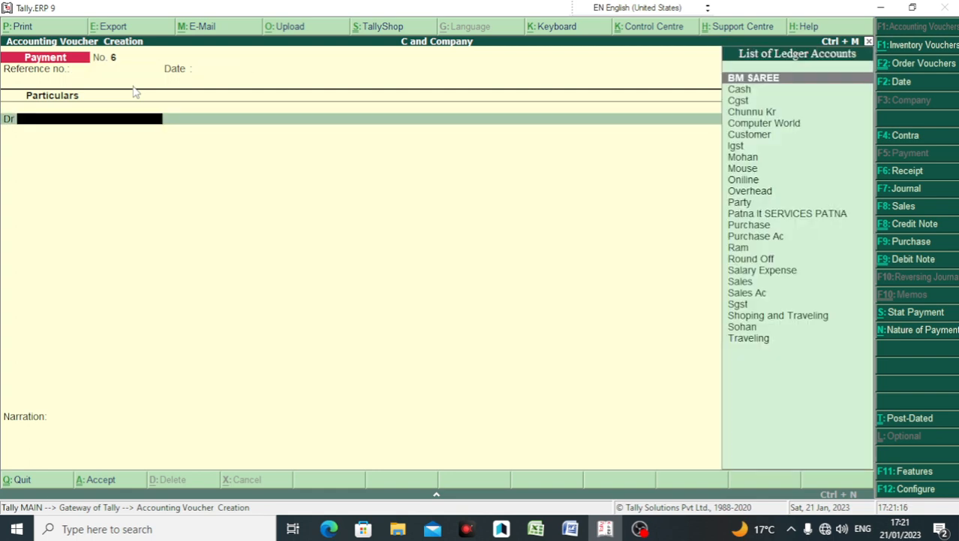
text(PAT)
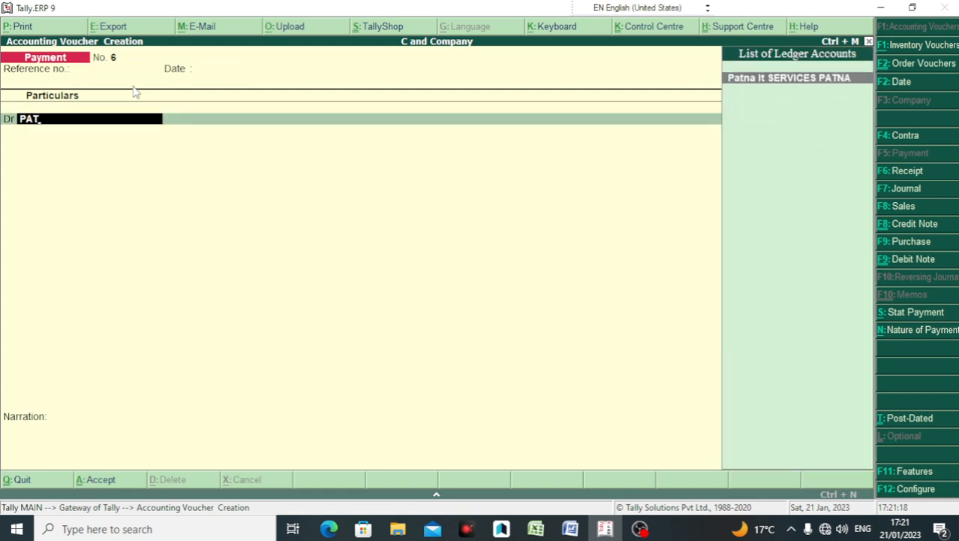
key(Return)
key(Return)
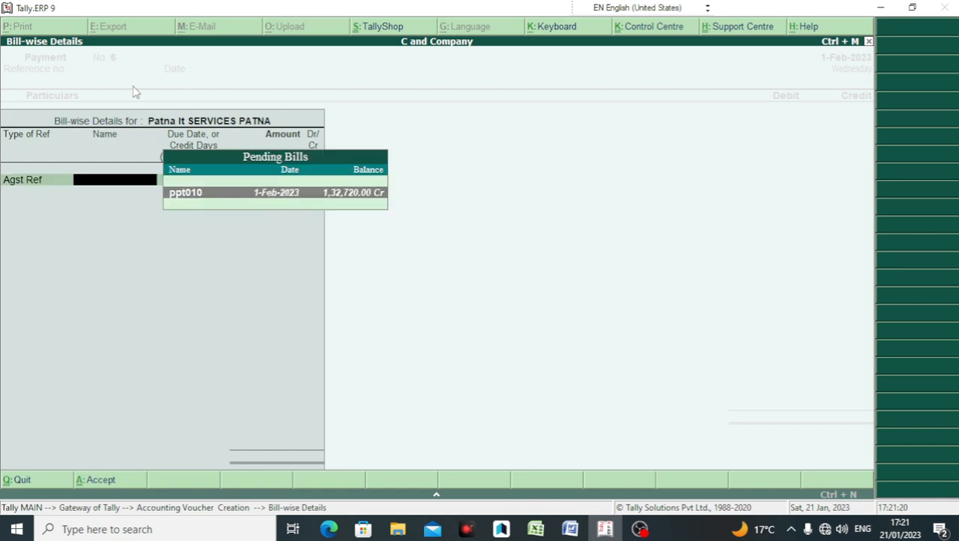
key(Return)
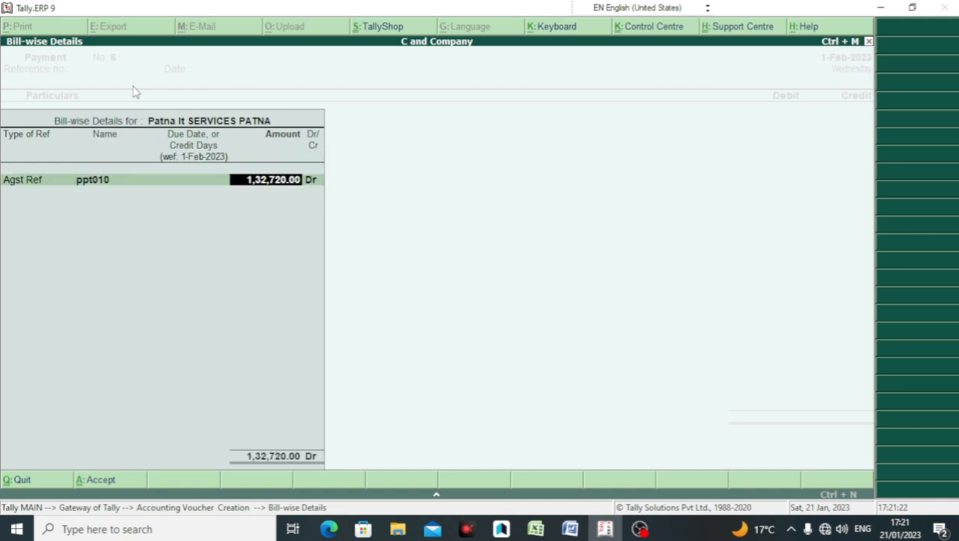
key(BackSpace)
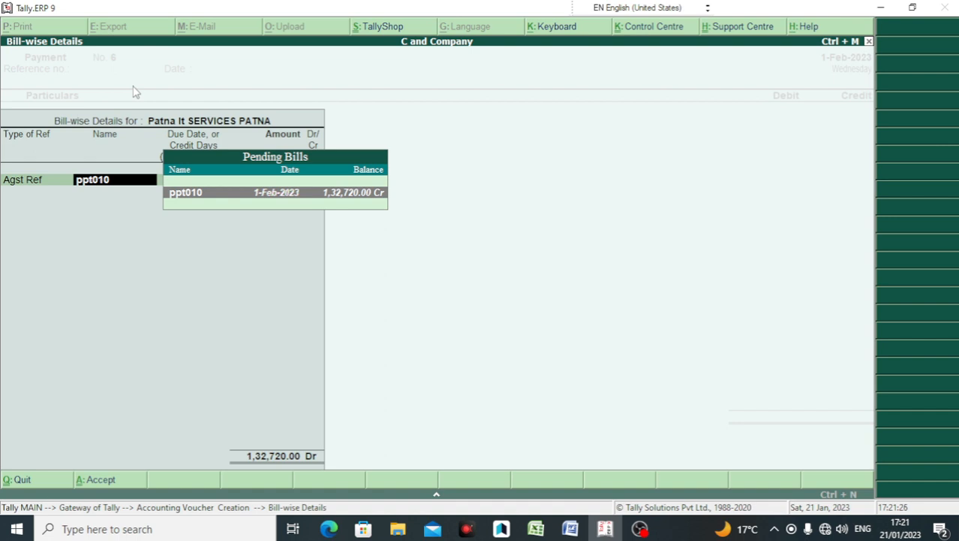
key(Return)
key(Return)
key(Return)
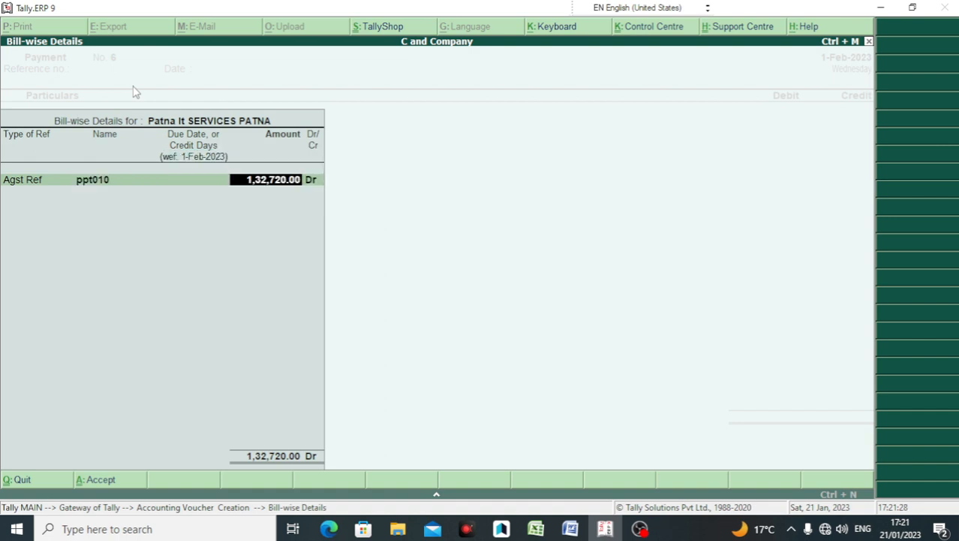
key(Return)
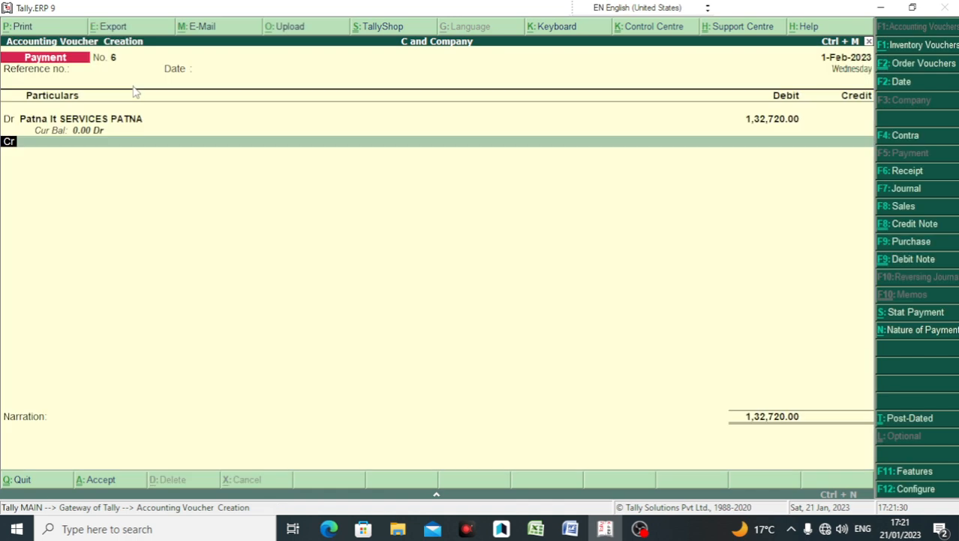
Step: Credit Cash for the amount and save payment voucher No. 6
key(Return)
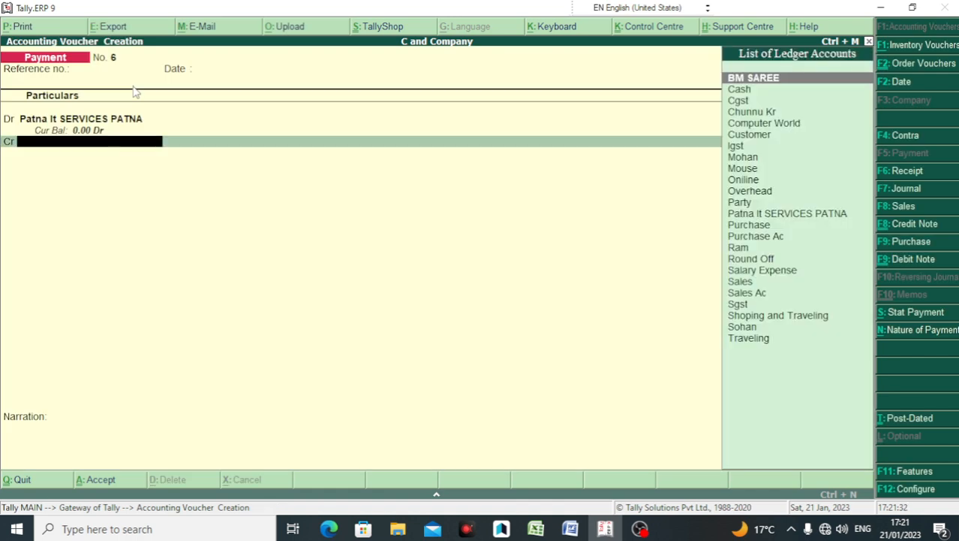
text(CASH)
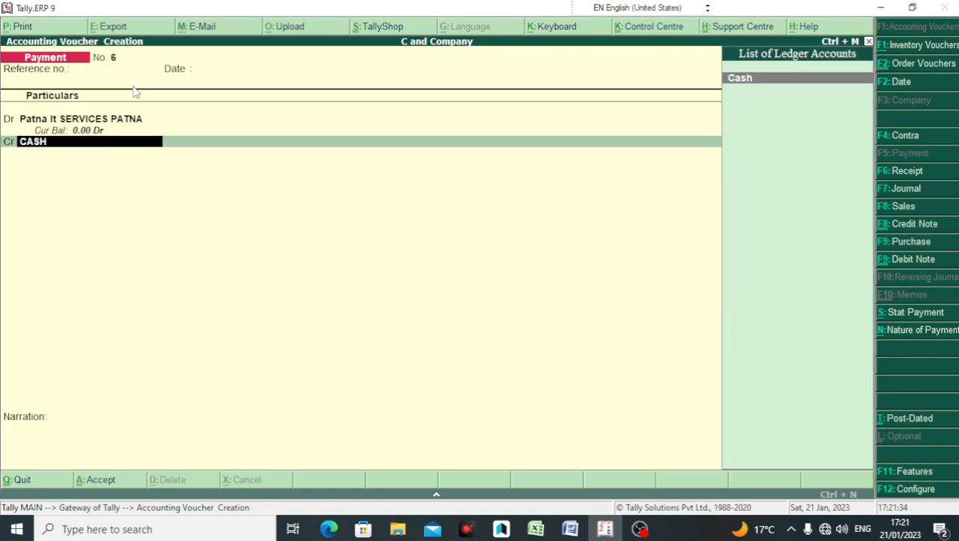
key(Return)
key(Return)
key(Return)
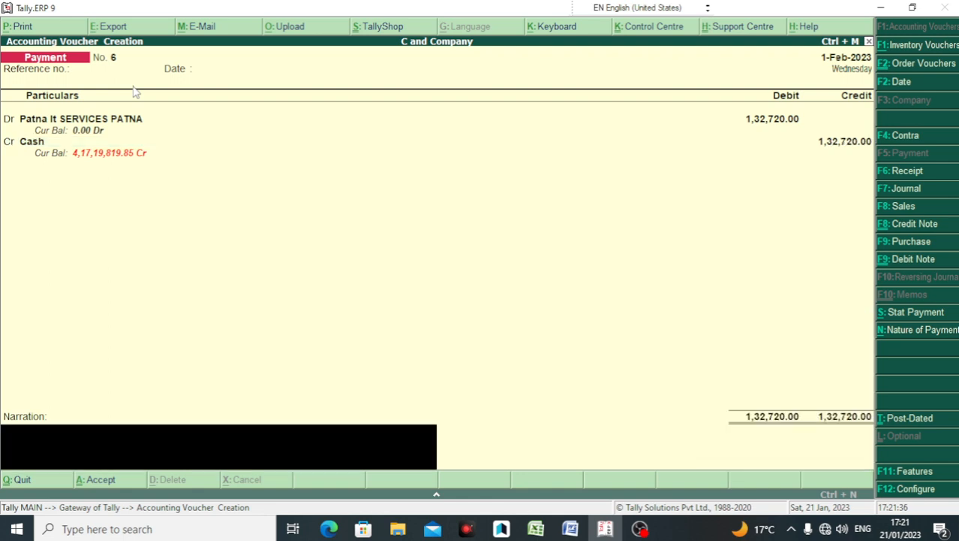
key(Return)
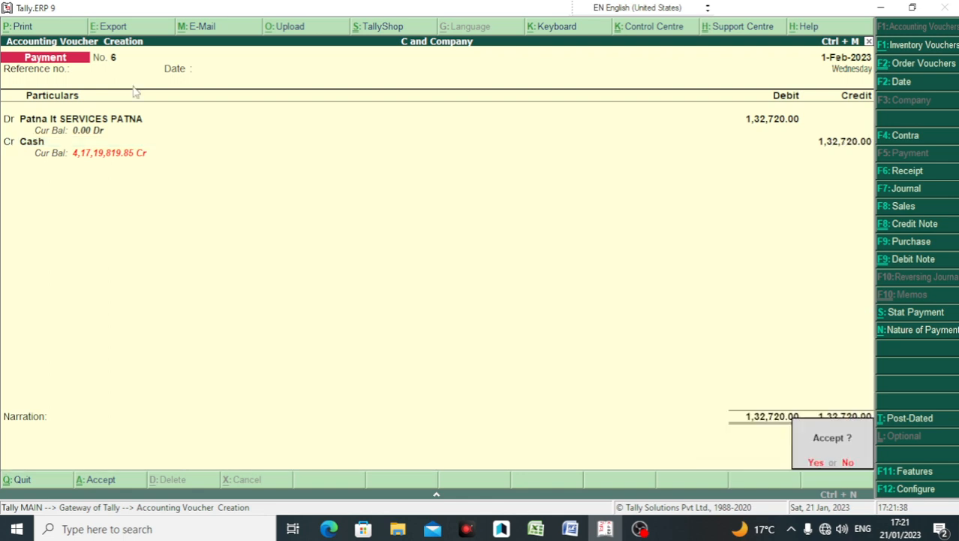
key(y)
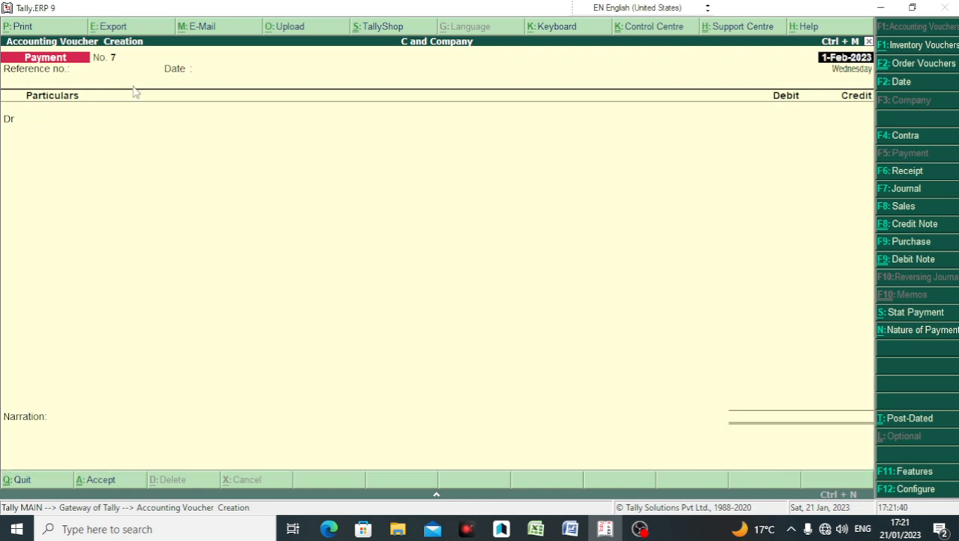